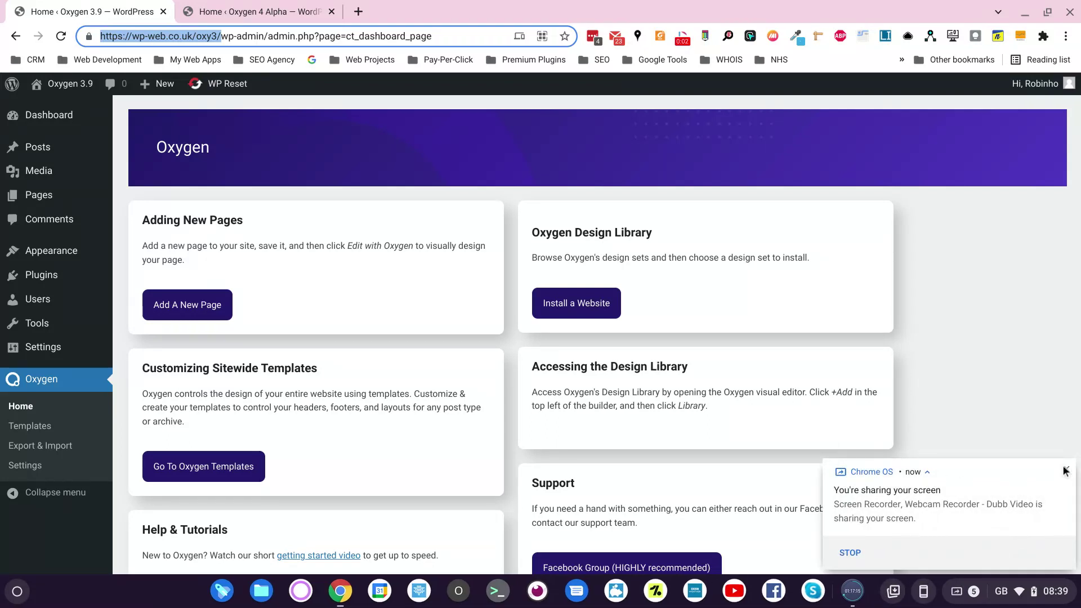
Filter the Oxygen 3.9 site's Installed Plugins list to Active plugins only
left_click(1065, 471)
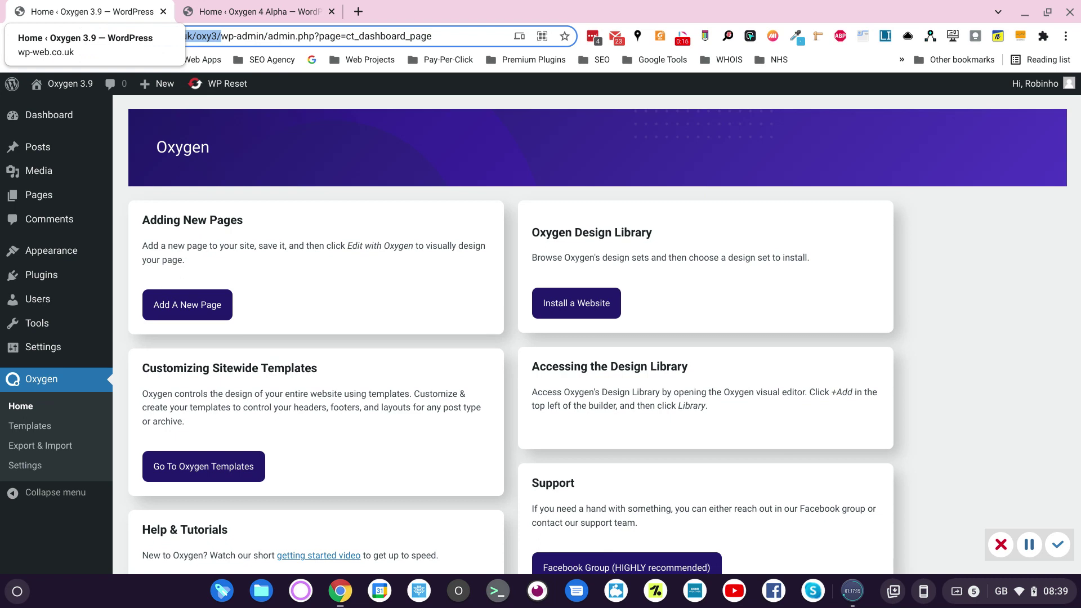
left_click(247, 11)
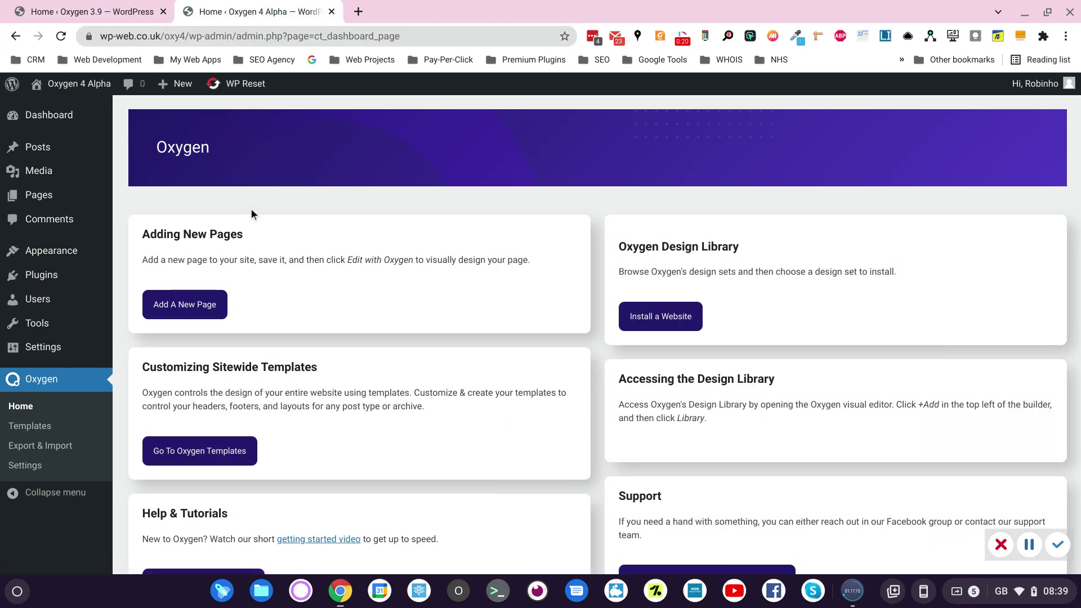
left_click(122, 12)
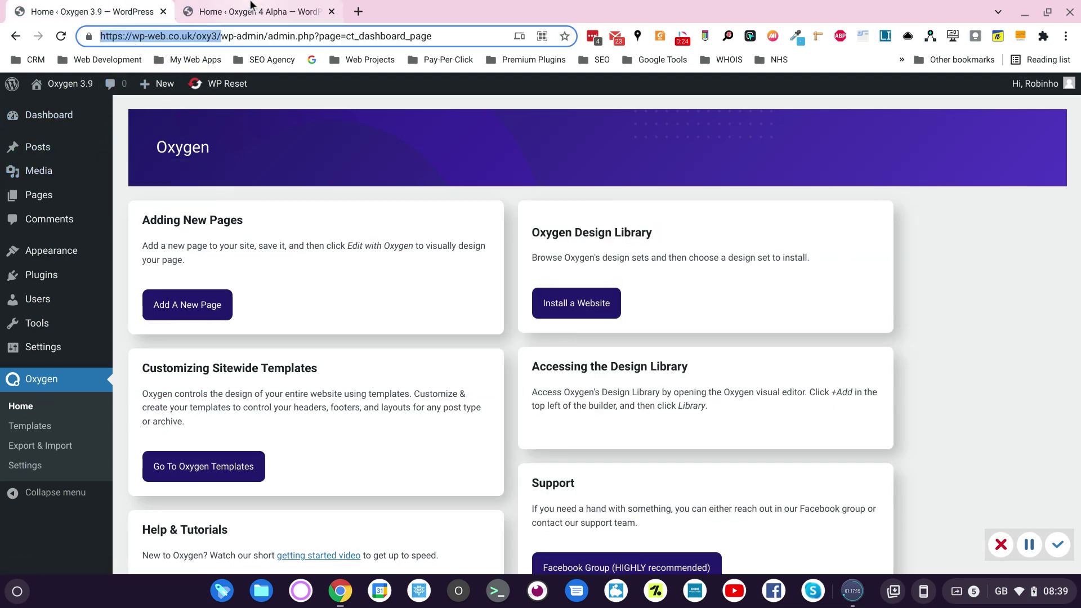
left_click(245, 11)
left_click(120, 12)
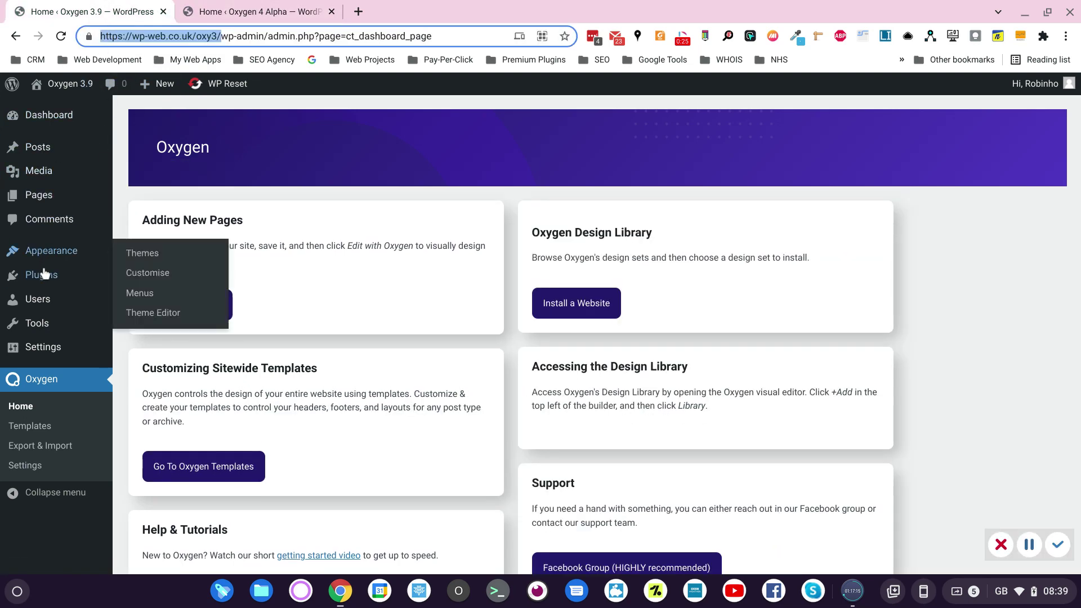
mouse_move(112, 282)
left_click(146, 279)
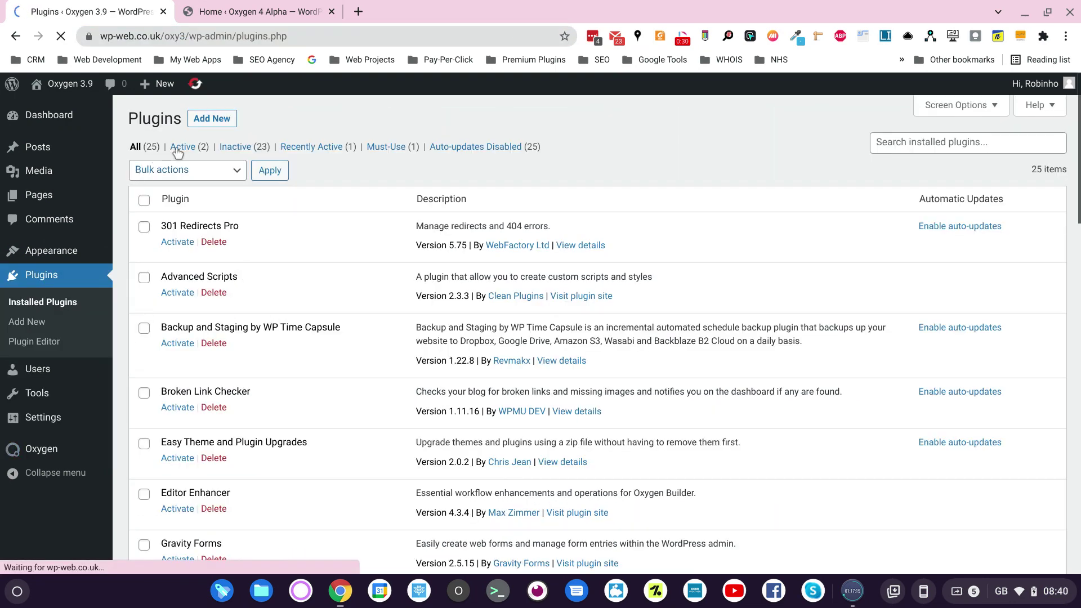
left_click(178, 150)
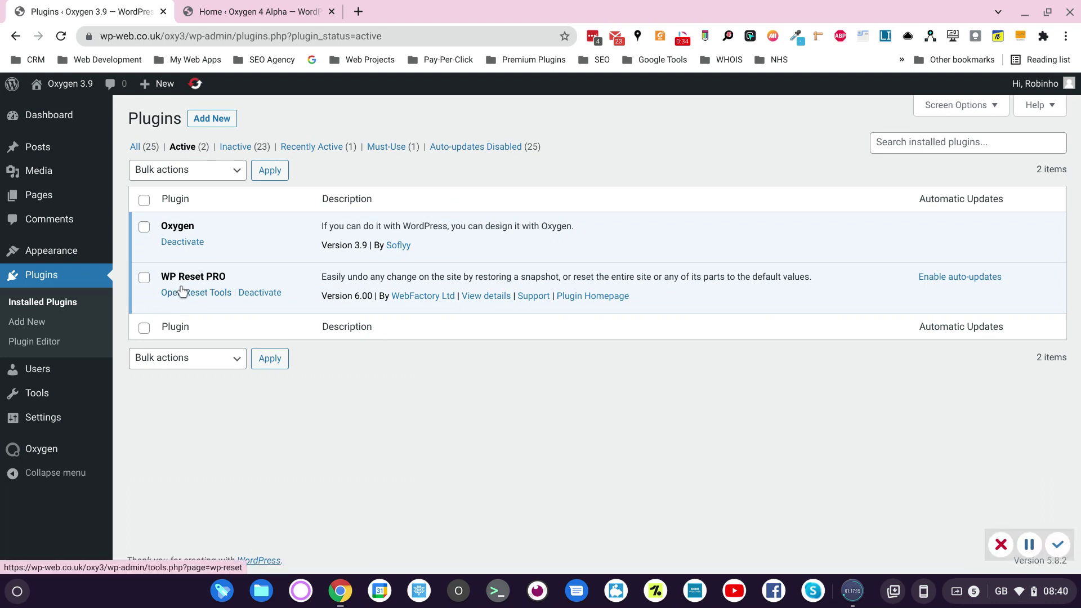
Show only the Oxygen 4 Alpha site's active plugins, then return to the 3.9 site
left_click(241, 5)
mouse_move(34, 276)
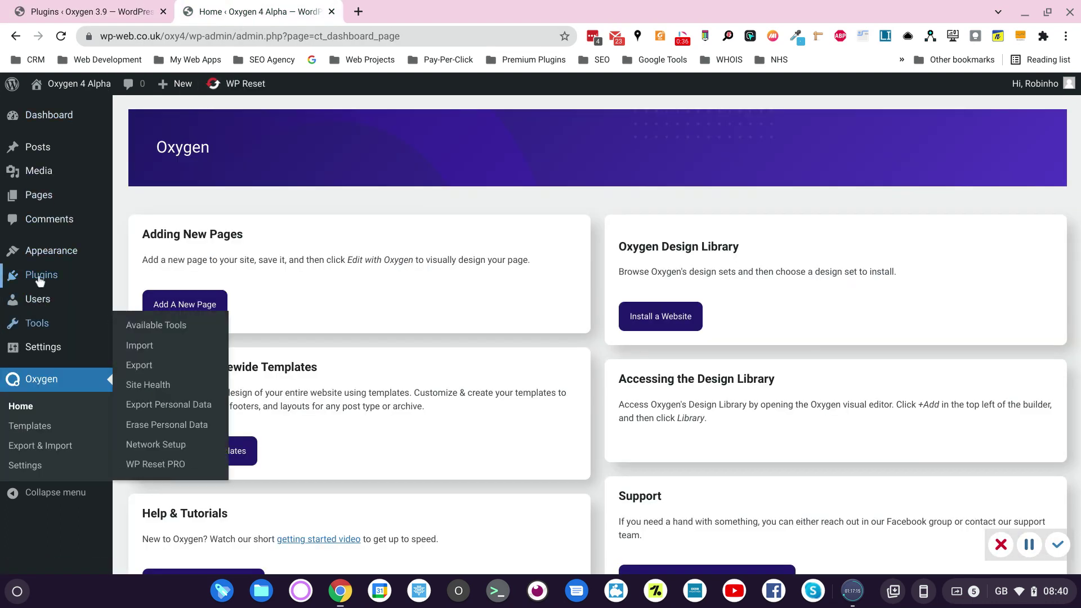
left_click(131, 278)
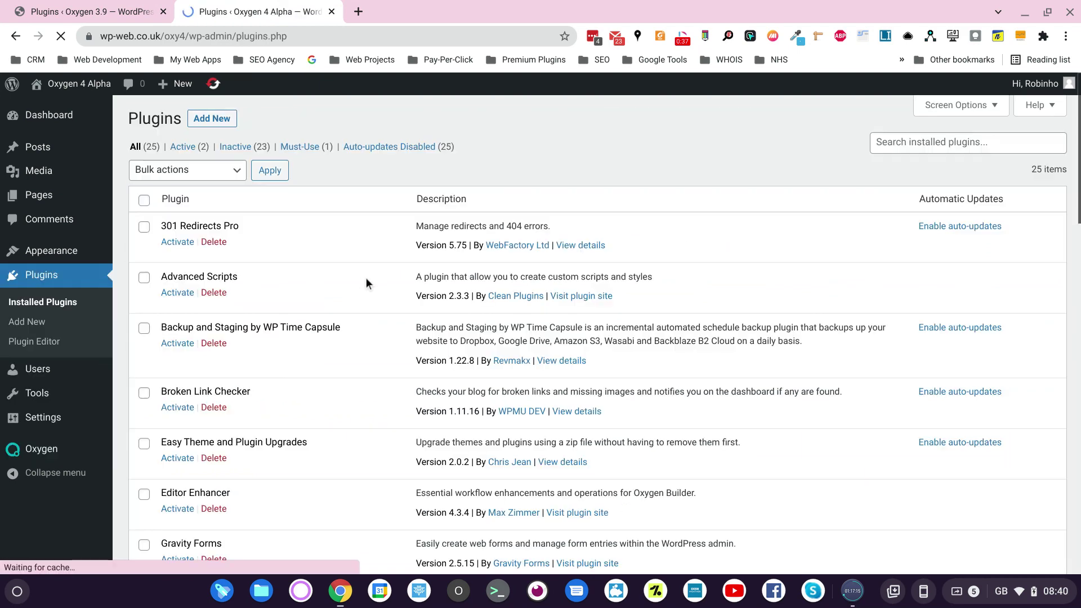
left_click(183, 146)
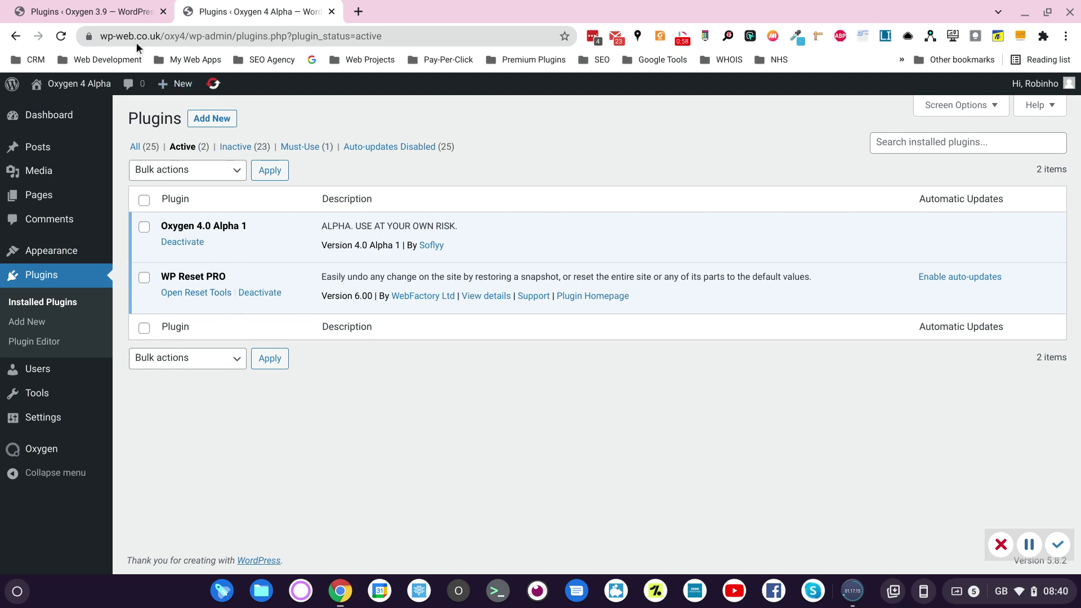
left_click(125, 17)
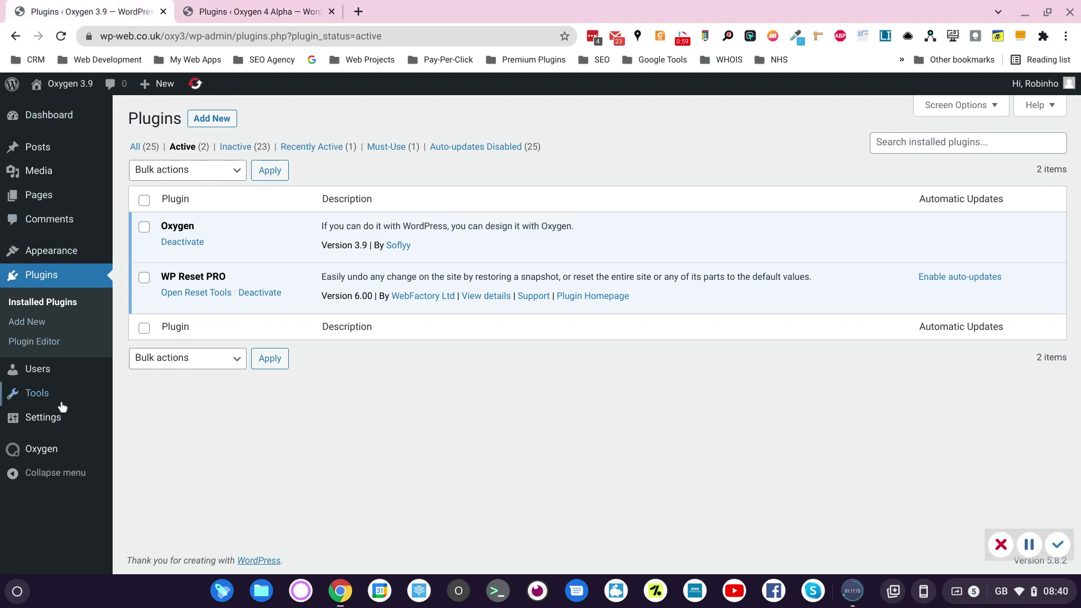
mouse_move(121, 452)
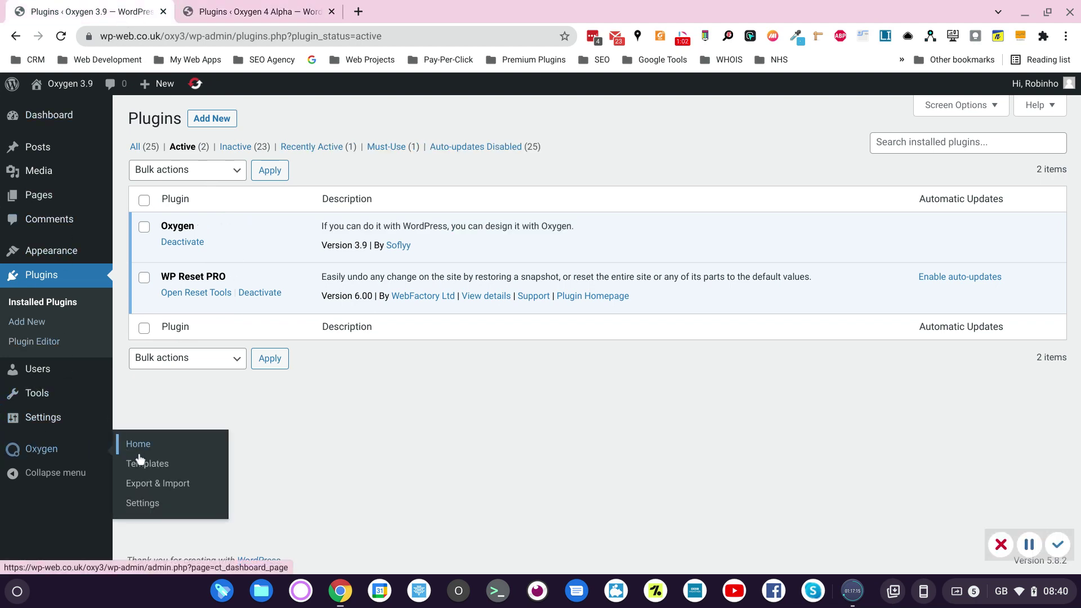
Go to Oxygen Home on both sites and open Install a Website on the 3.9 site
left_click(140, 447)
left_click(259, 13)
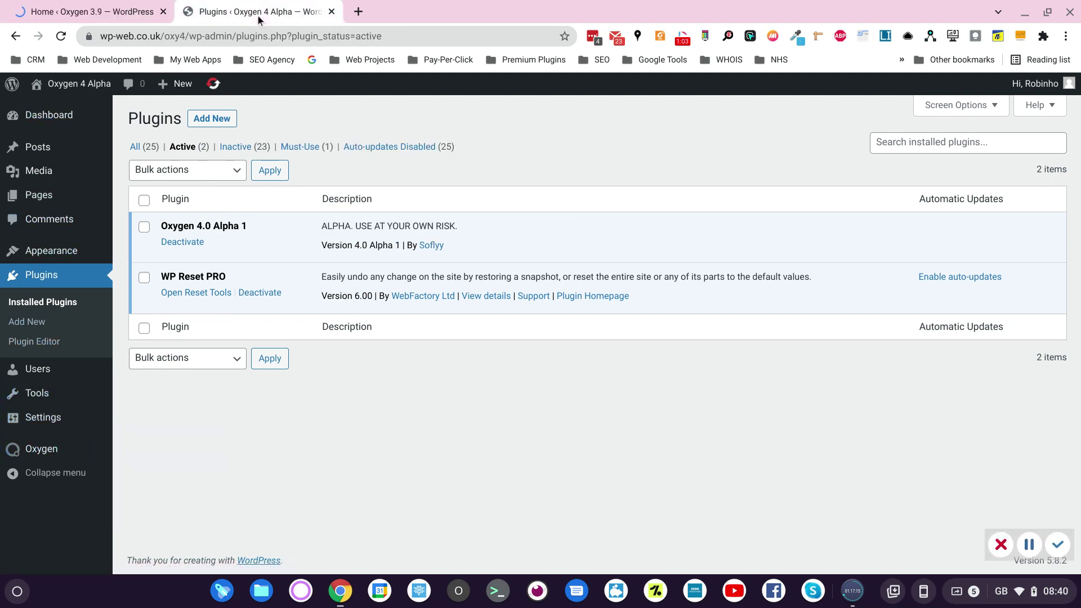
mouse_move(41, 453)
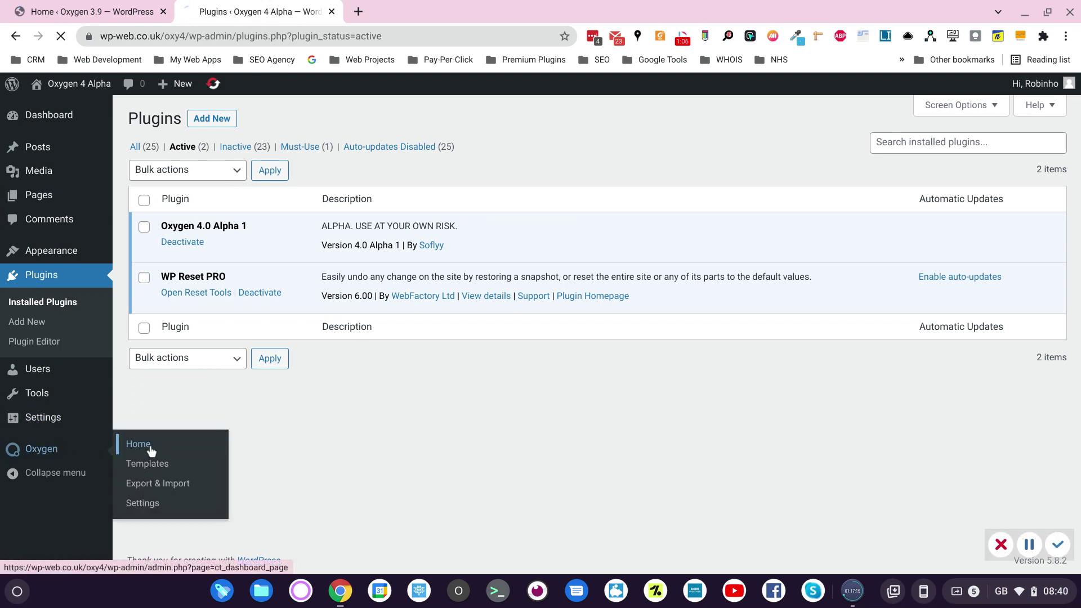
left_click(143, 447)
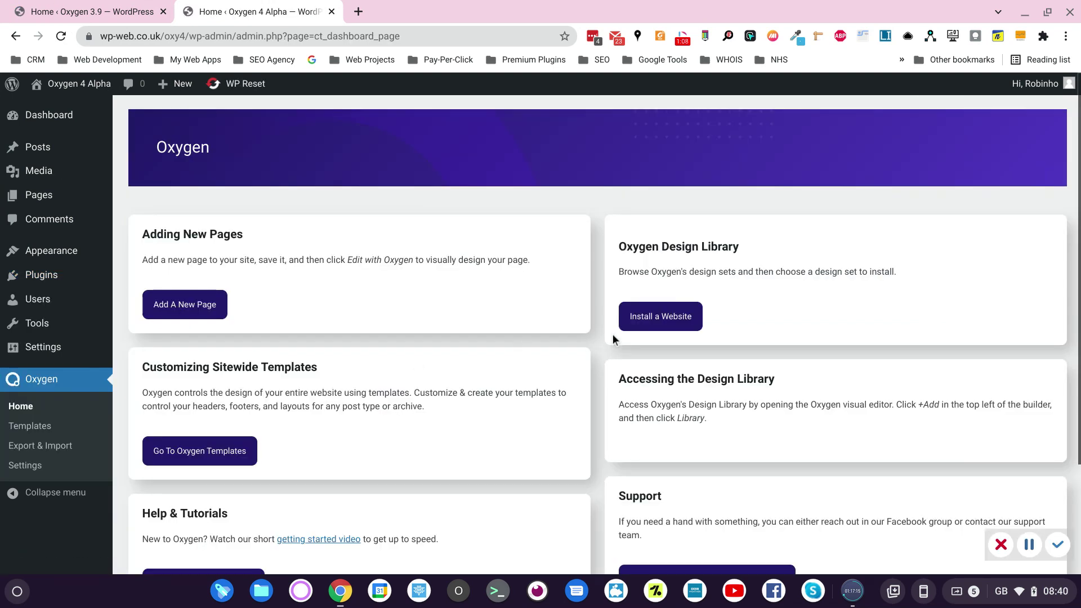
key("ctrl+Page_Up")
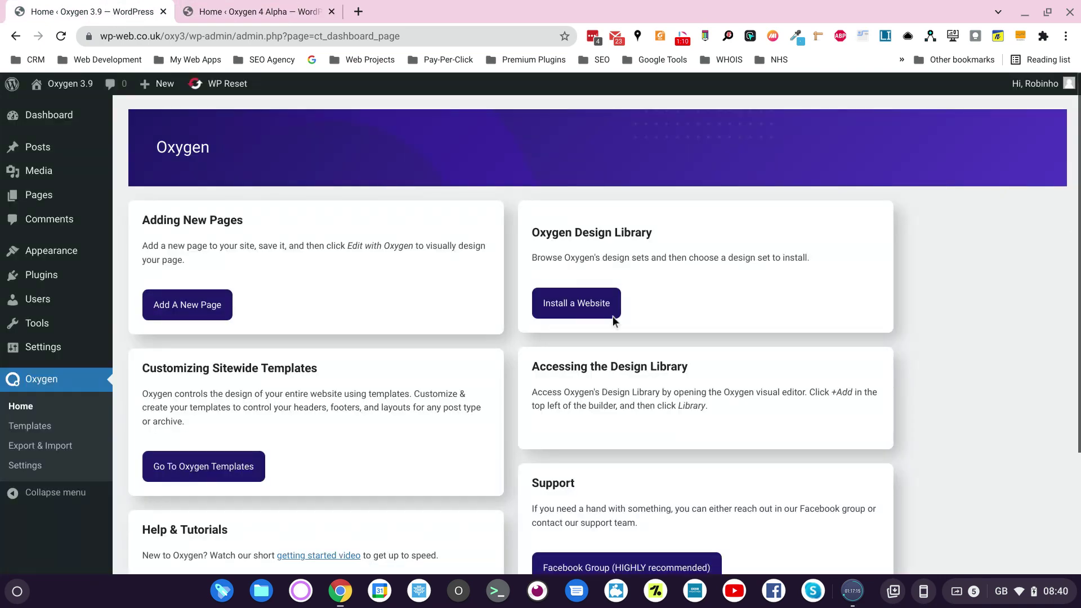
left_click(611, 313)
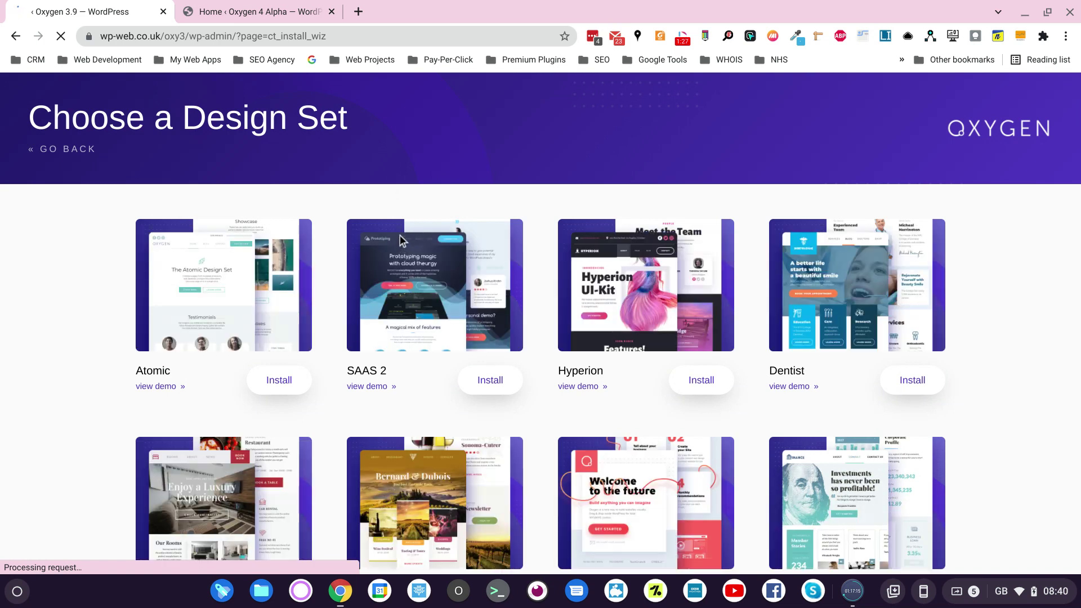
Install and confirm the Atomic design set on the 3.9 site, then on the Alpha site
left_click(279, 385)
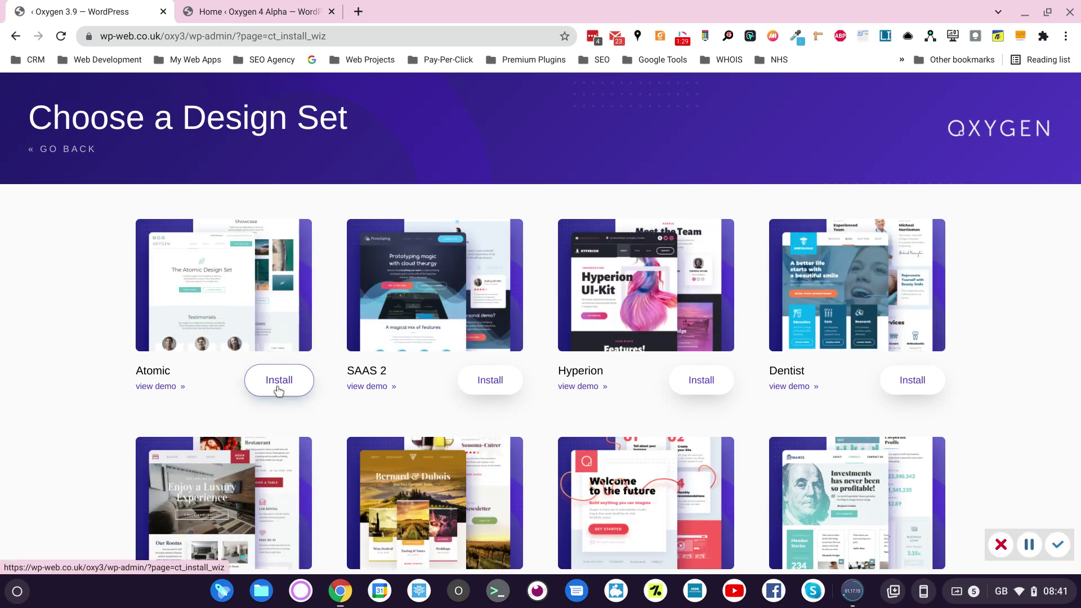
left_click(257, 386)
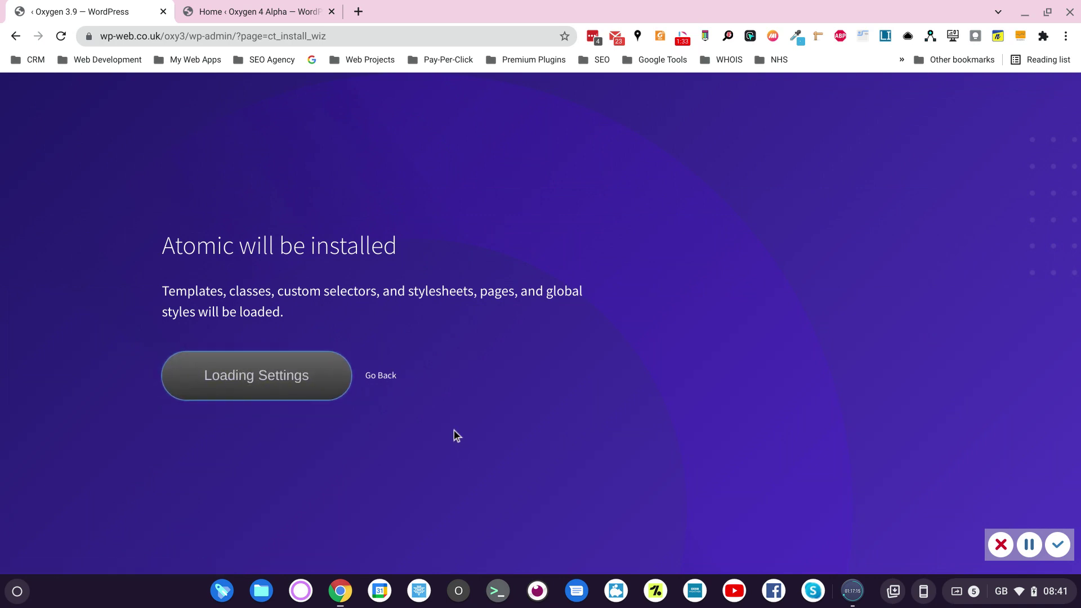
left_click(272, 13)
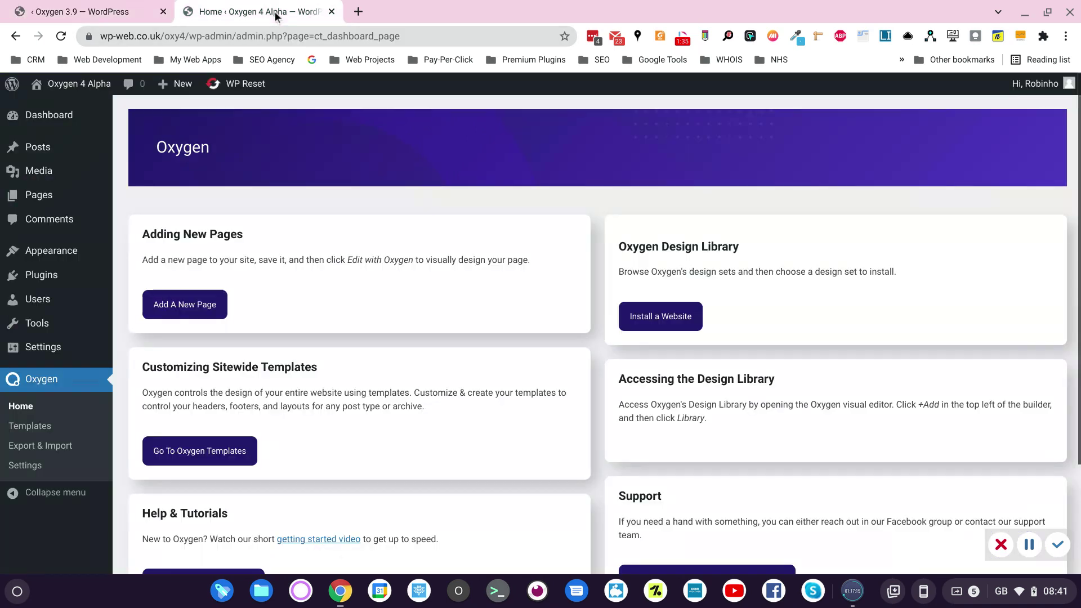
left_click(652, 320)
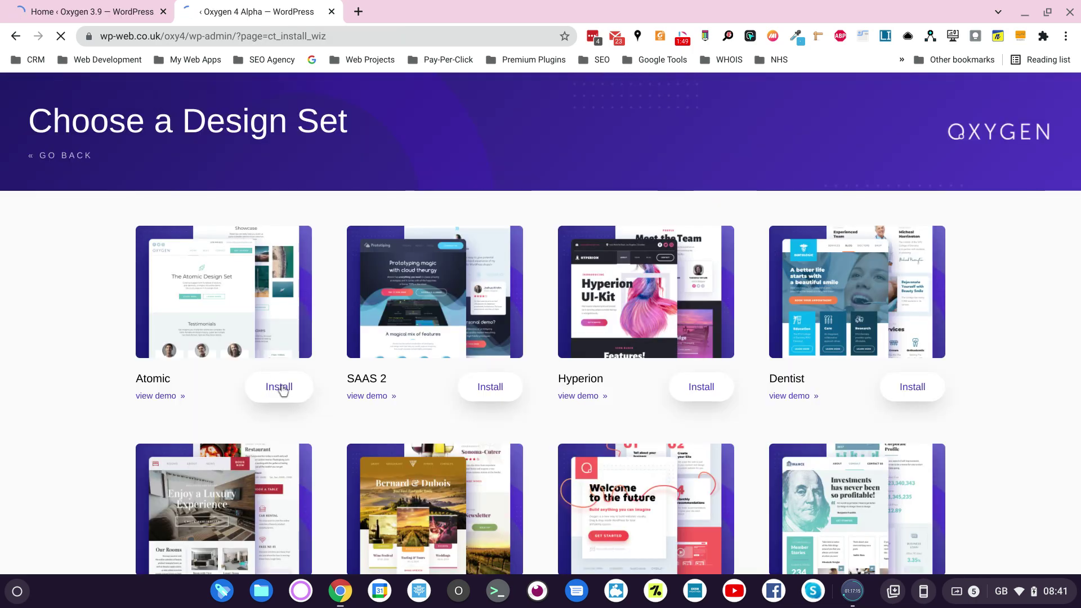
left_click(282, 389)
left_click(282, 383)
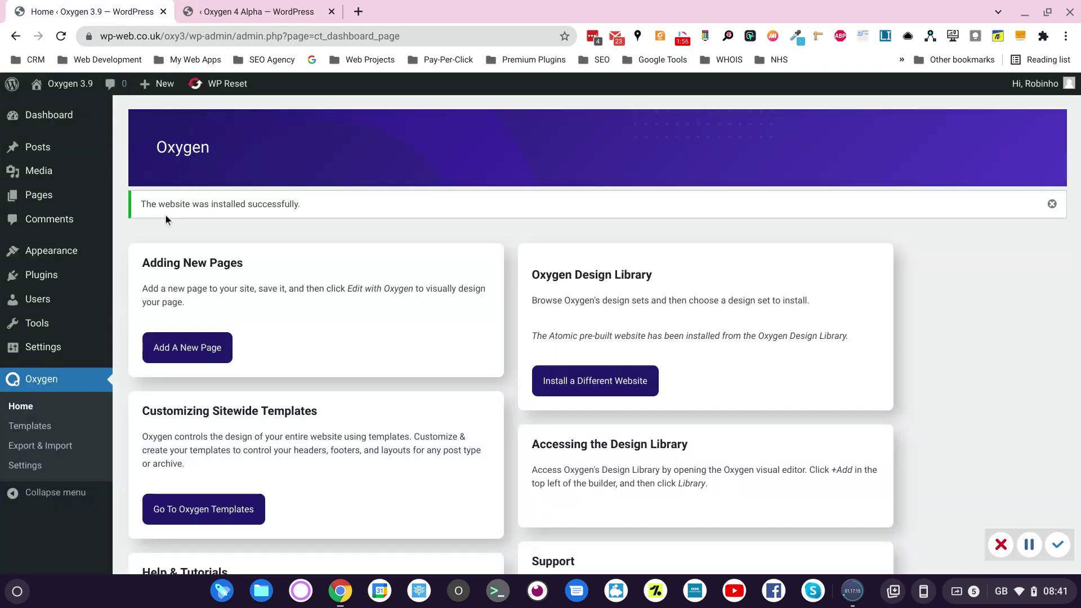
Open the Oxygen 3.9 site's Atomic front end in a new tab, then its admin Dashboard
mouse_move(56, 84)
right_click(45, 111)
left_click(59, 116)
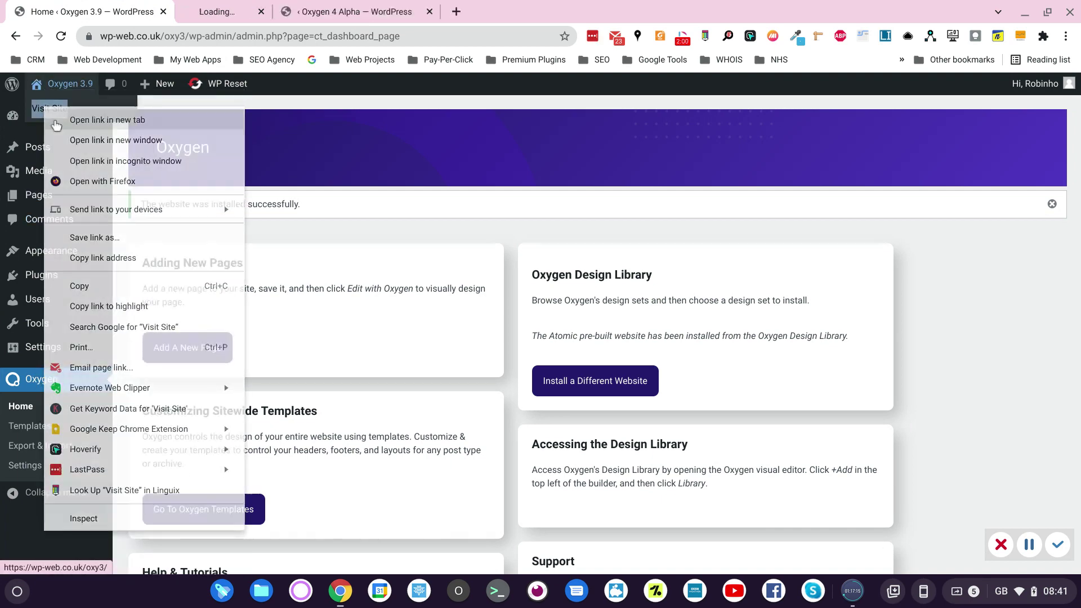
left_click(235, 11)
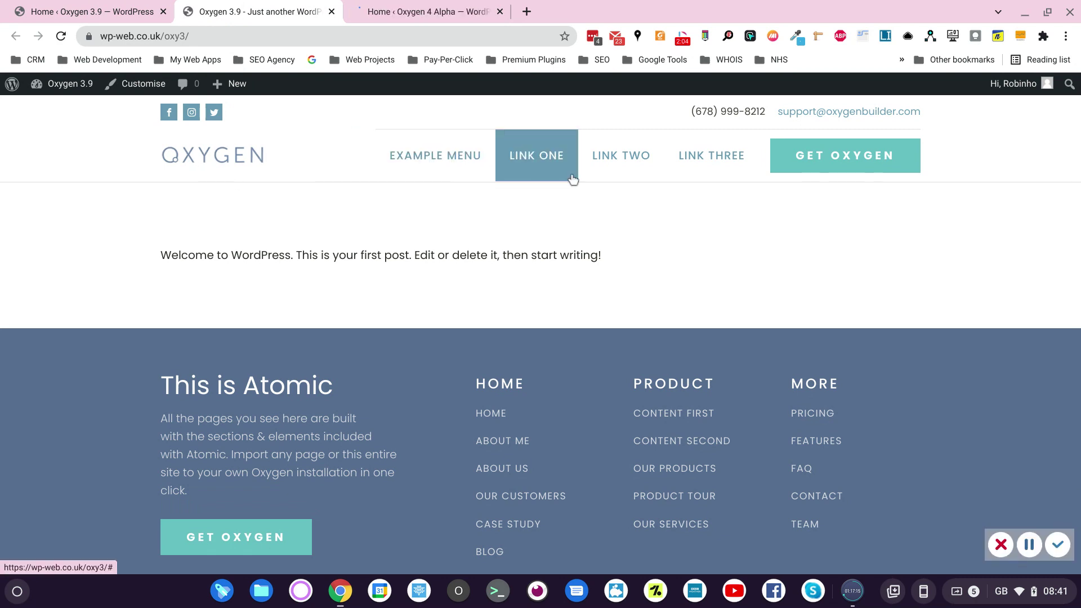
mouse_move(78, 90)
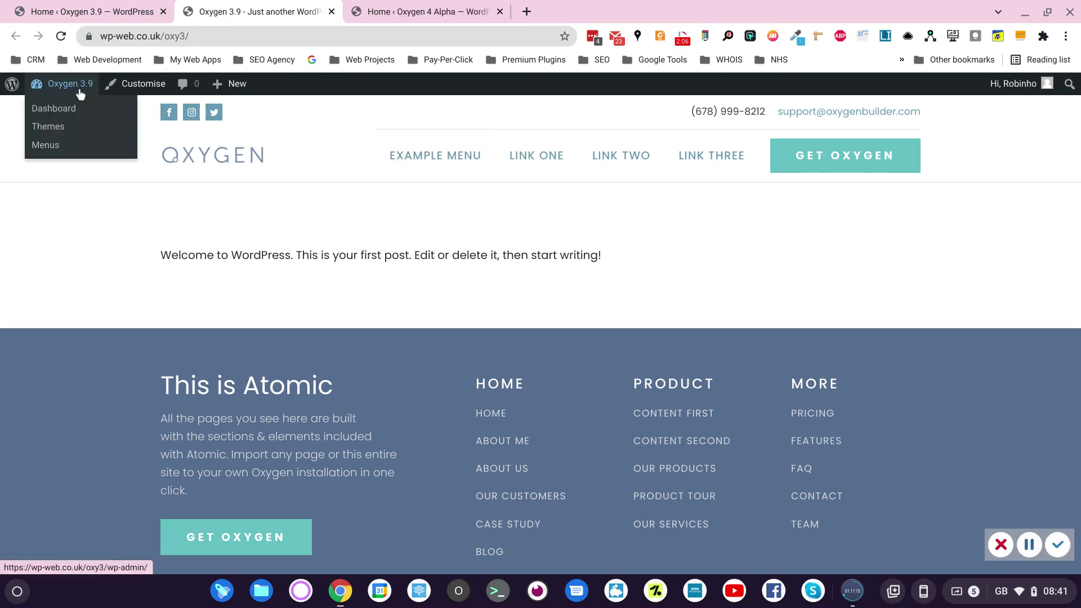
left_click(58, 115)
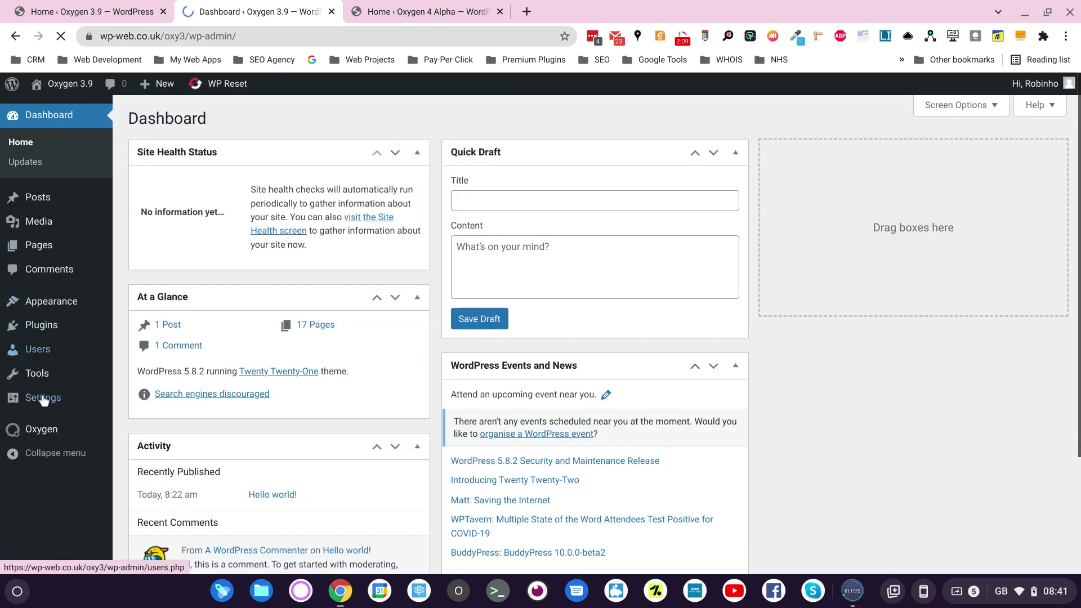
mouse_move(45, 399)
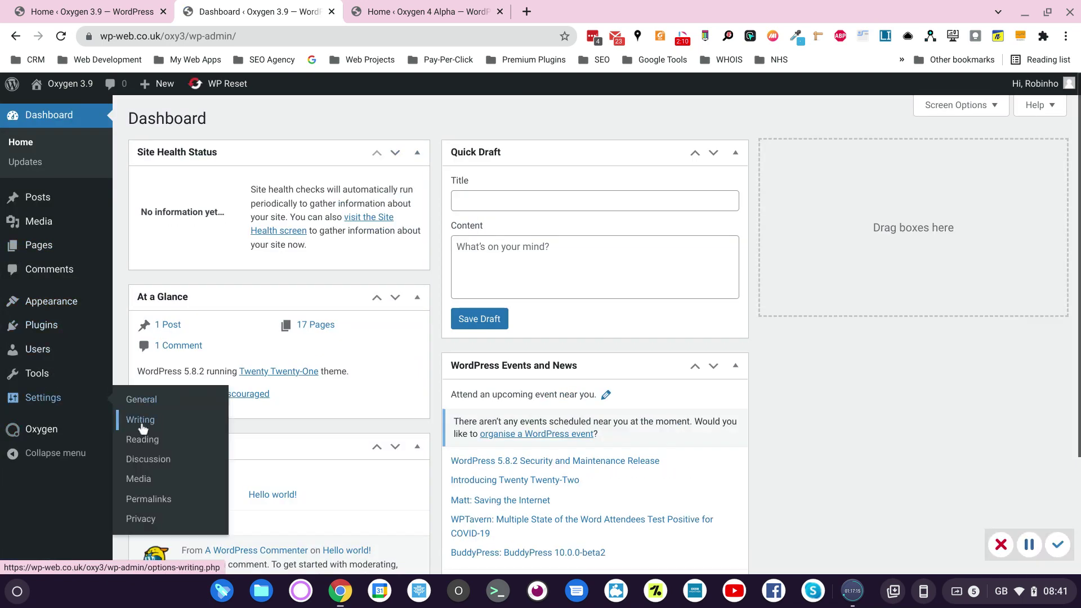
Set the 3.9 site's Reading homepage to the static Home page, save, and view the site
left_click(144, 442)
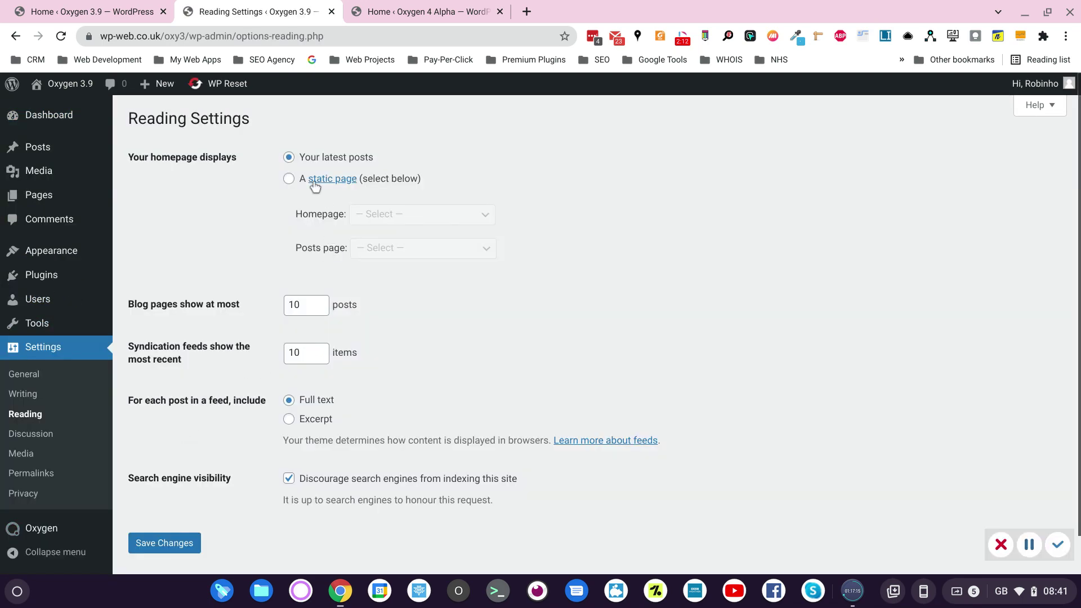
left_click(289, 178)
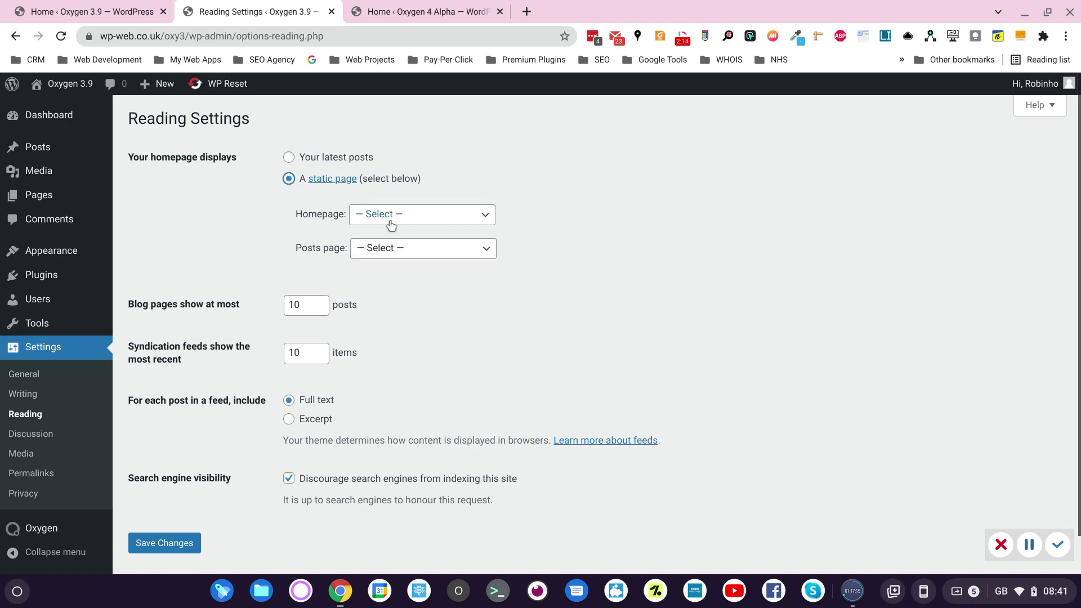
left_click(390, 225)
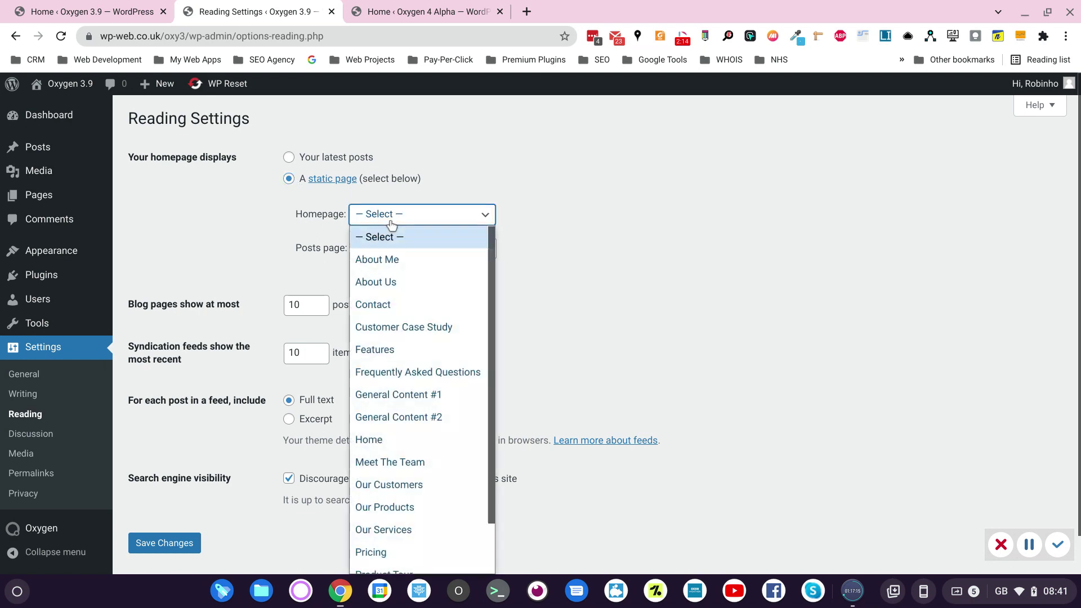
left_click(377, 439)
left_click(184, 543)
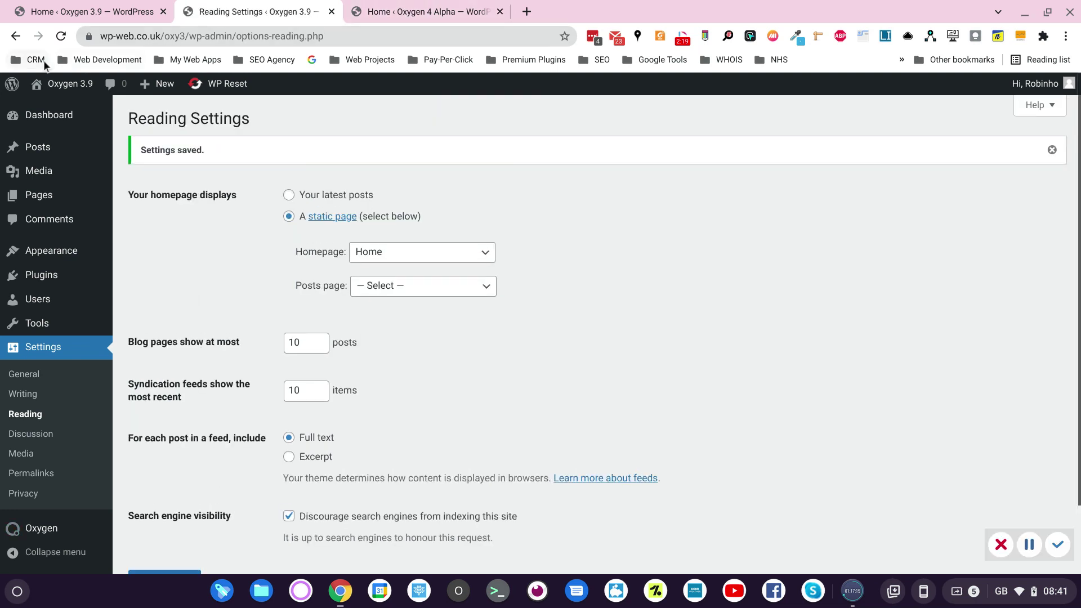
left_click(49, 111)
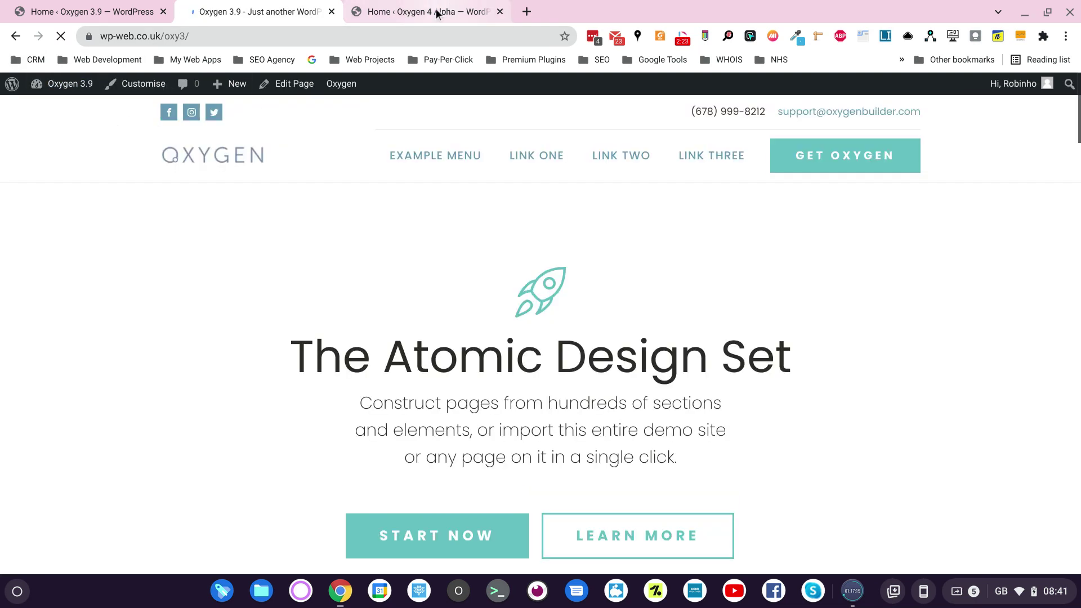
Set the Alpha site's Reading homepage to the static Home page, save, and view the site
left_click(436, 10)
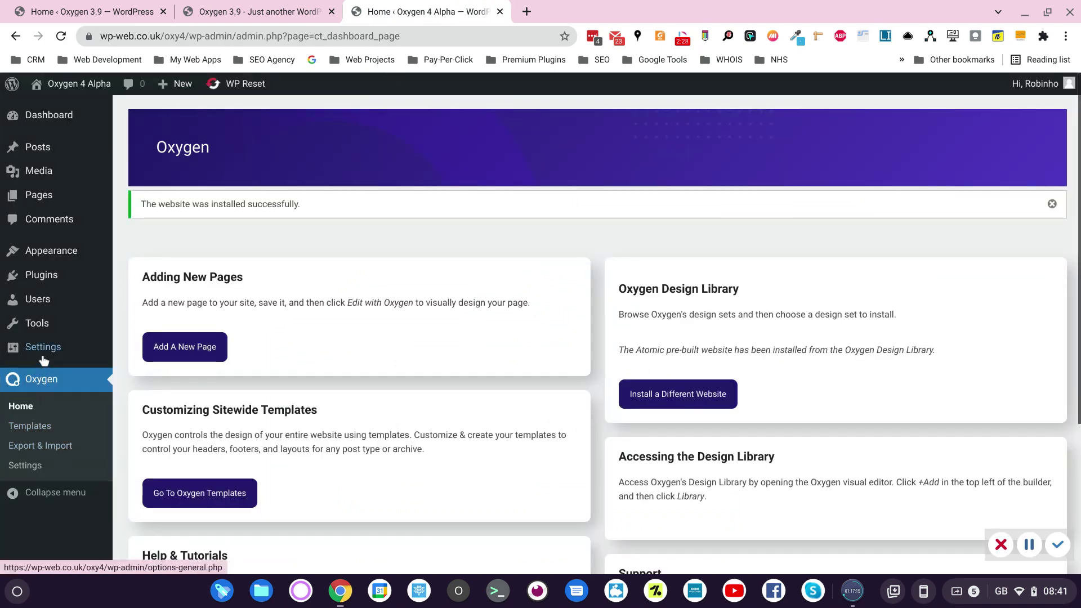
mouse_move(43, 354)
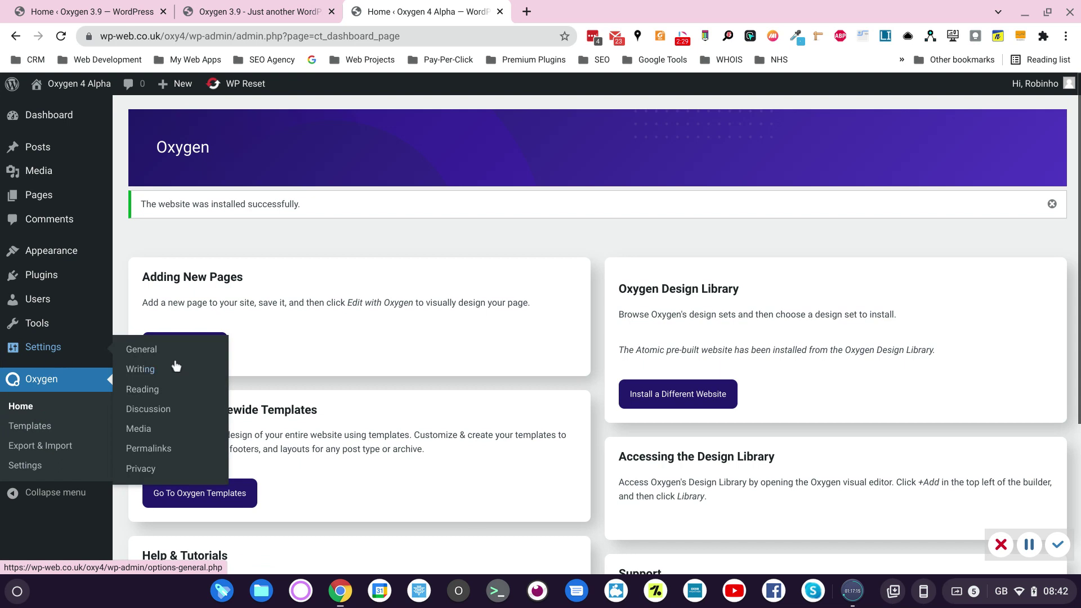
left_click(146, 393)
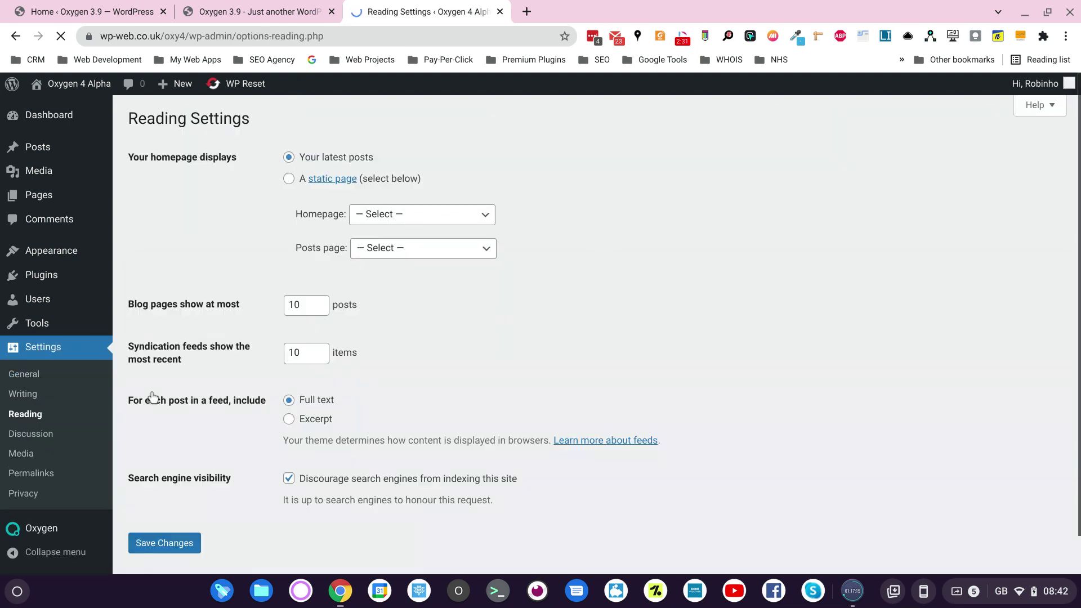
left_click(302, 180)
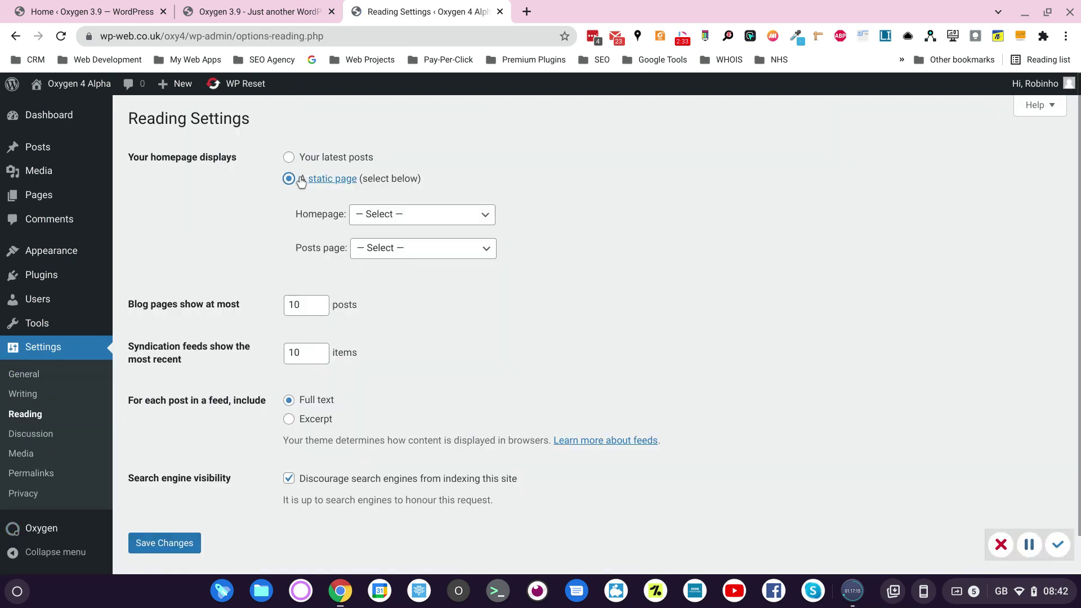
left_click(401, 221)
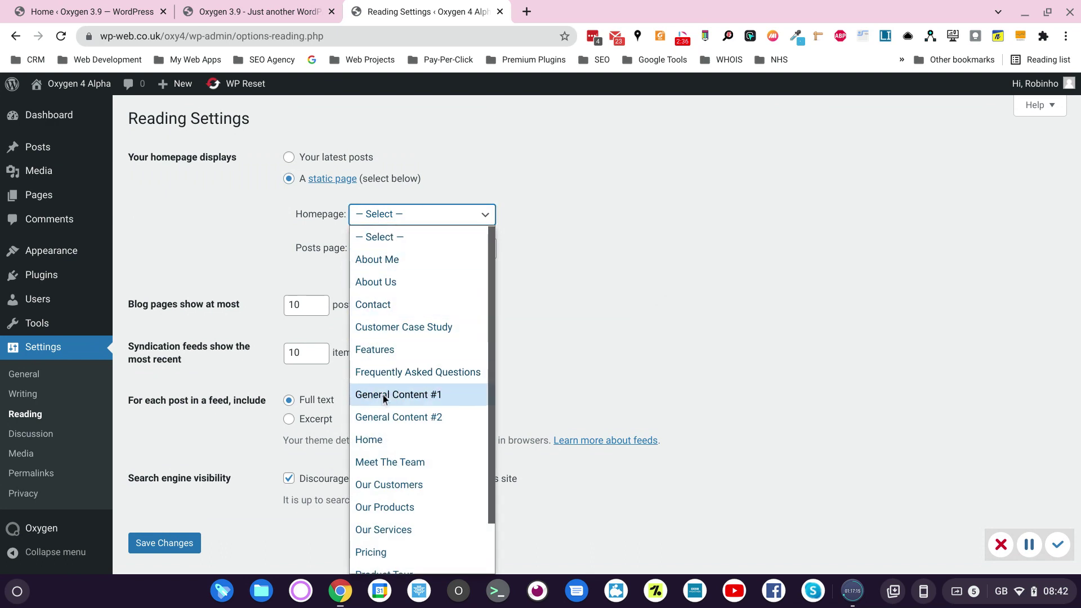
left_click(378, 437)
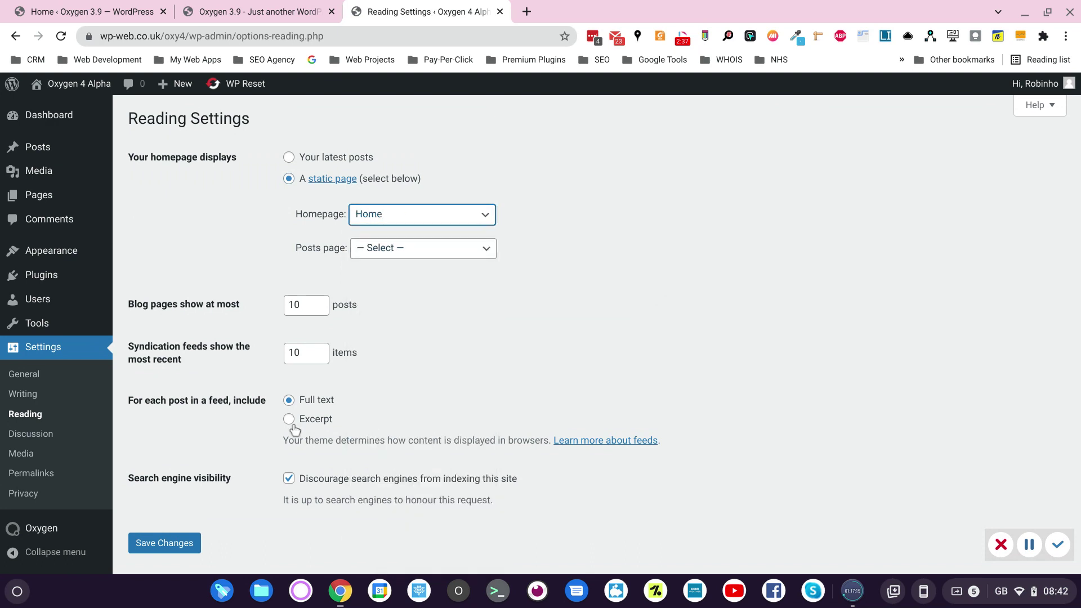
left_click(180, 543)
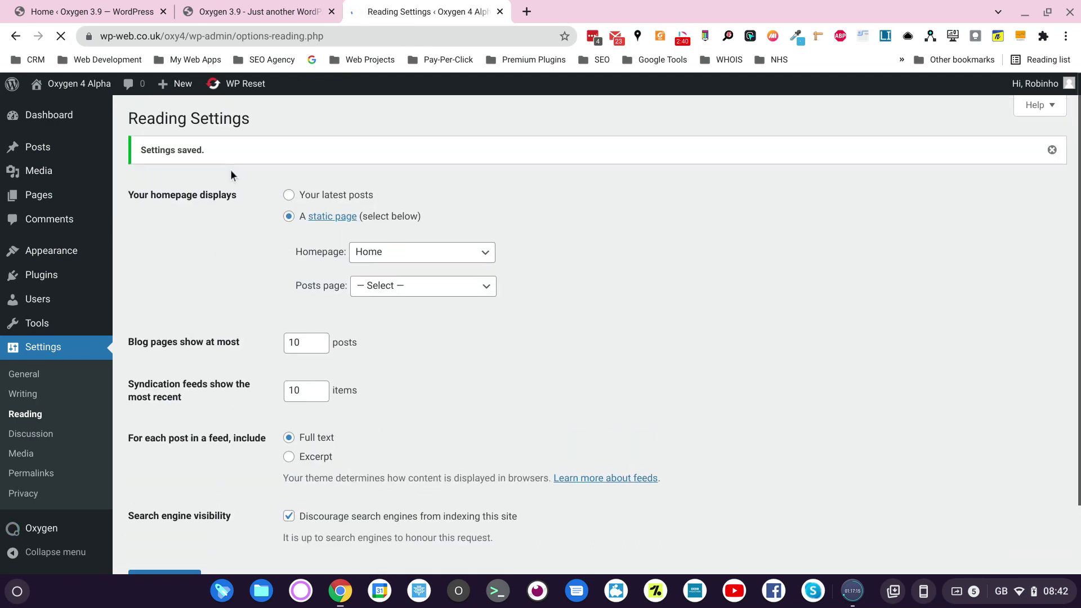
left_click(78, 110)
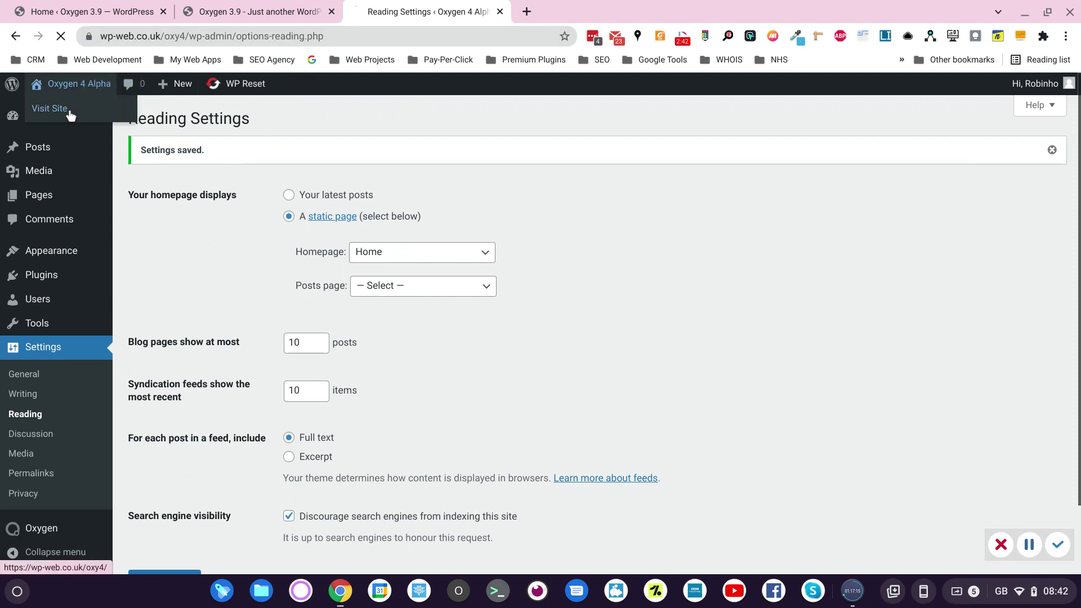
Check both sites' Atomic homepages and close the 'Home ‹ Oxygen 3.9' dashboard tab
left_click(245, 12)
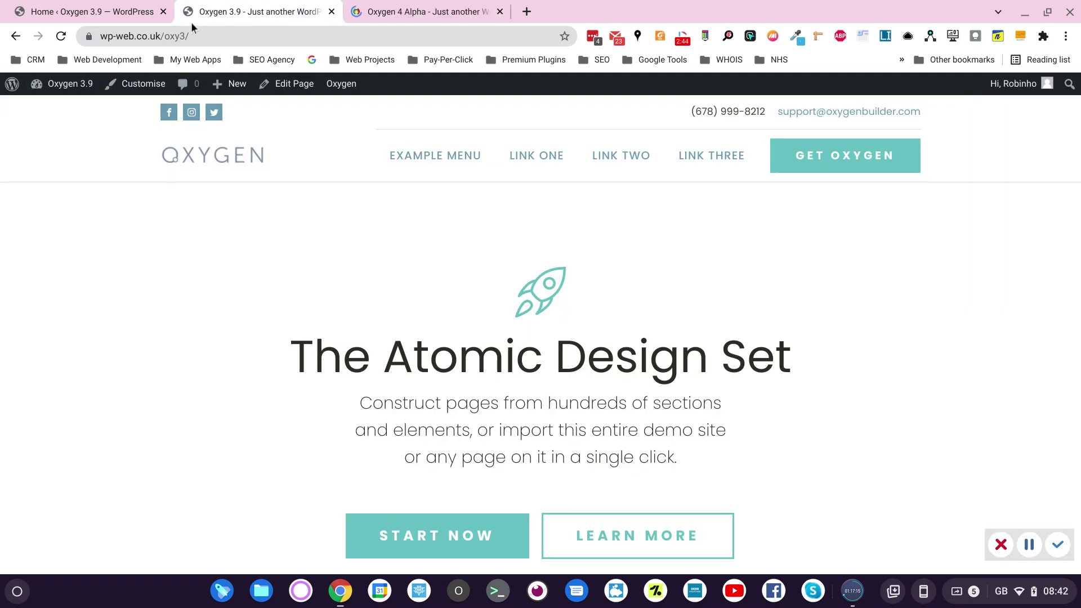
left_click_drag(190, 36, 163, 36)
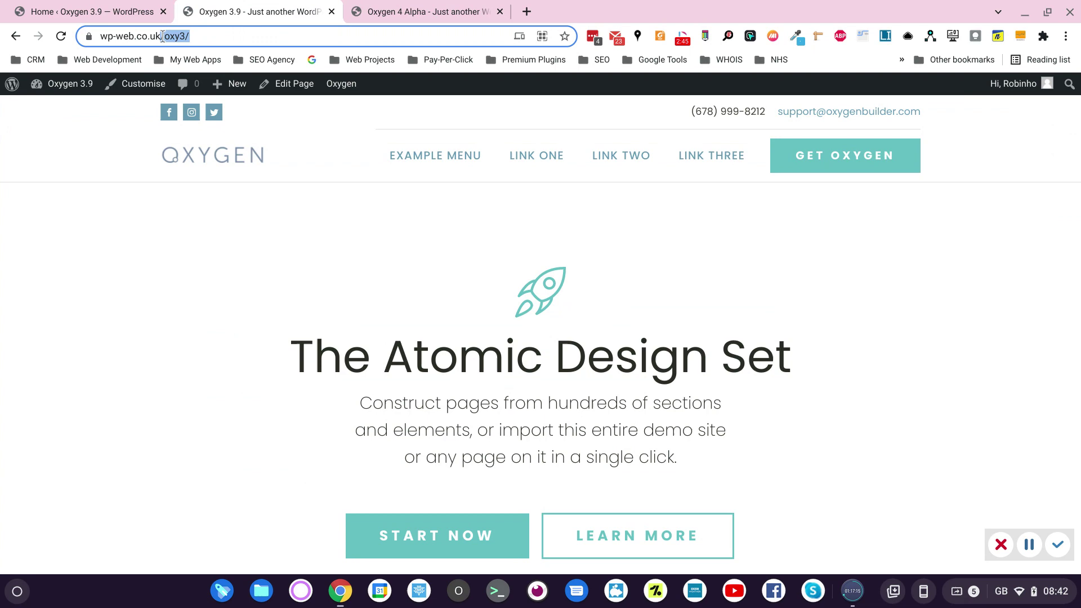
left_click(436, 16)
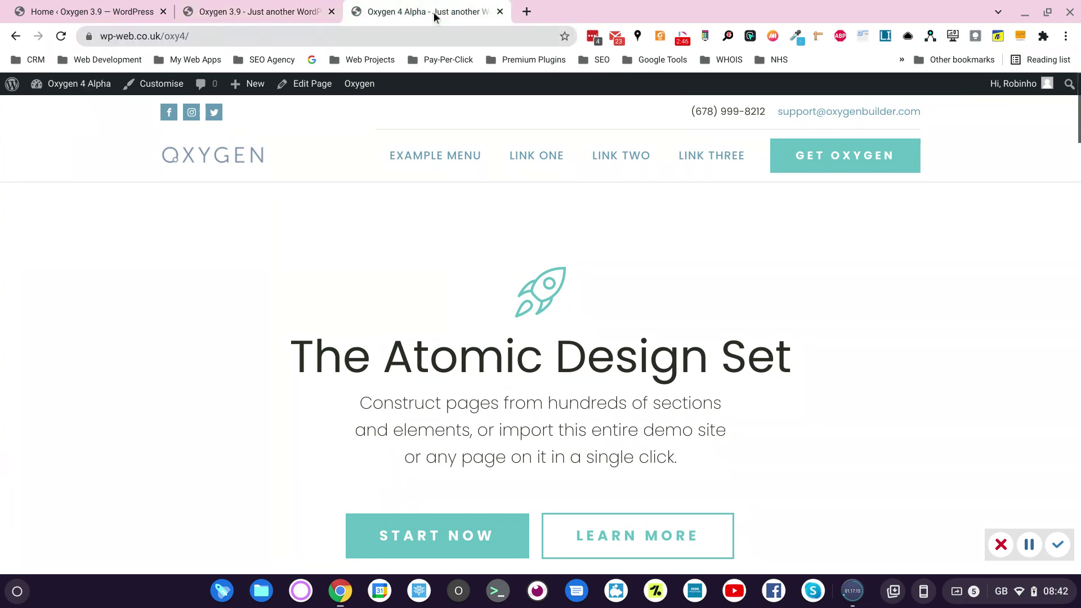
left_click(276, 14)
left_click(131, 14)
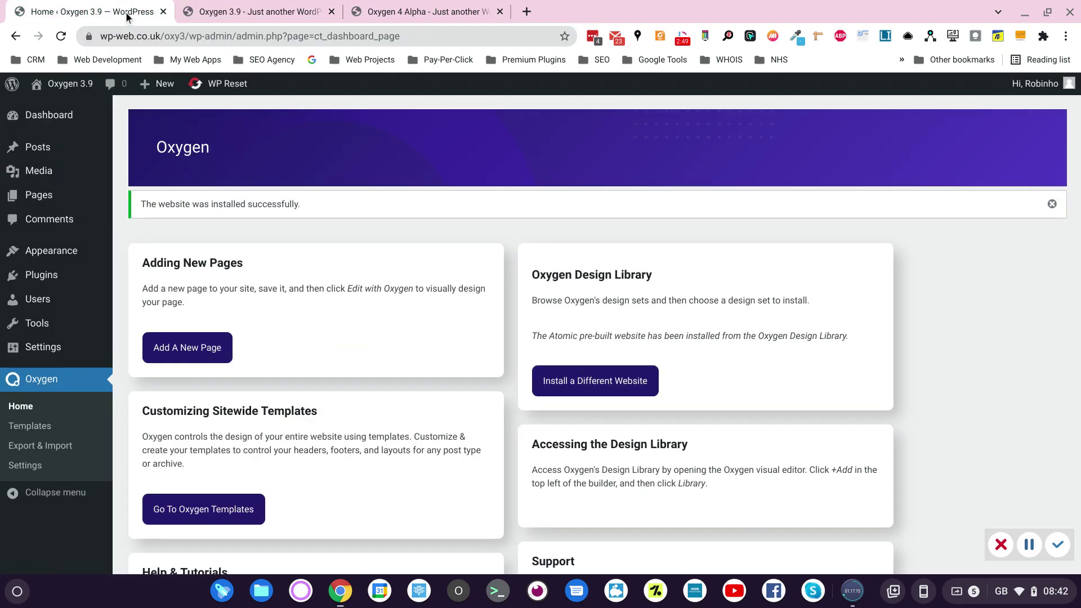
left_click(162, 12)
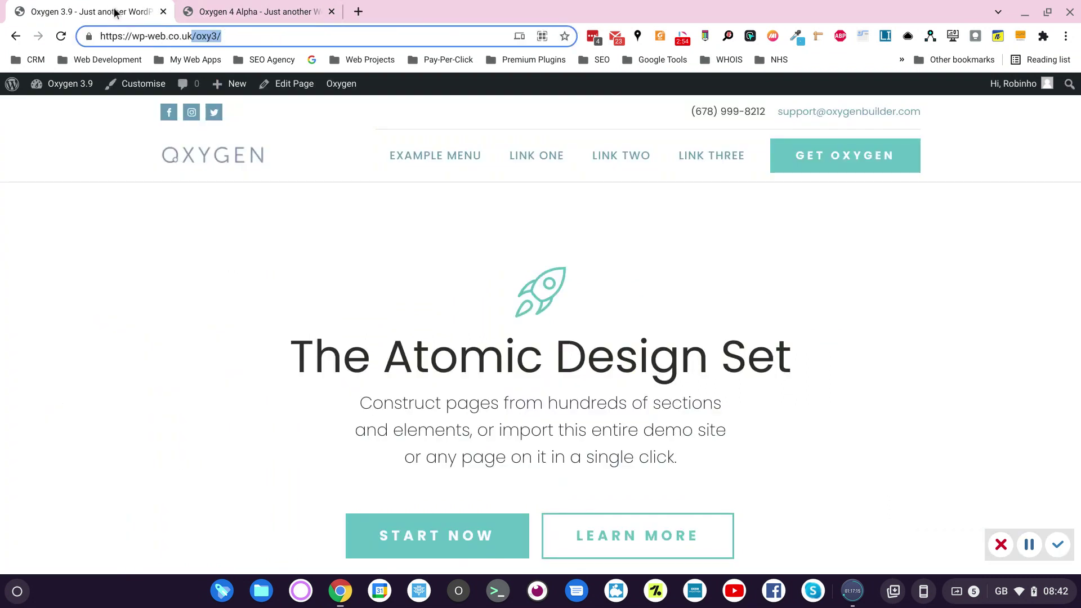
left_click(853, 591)
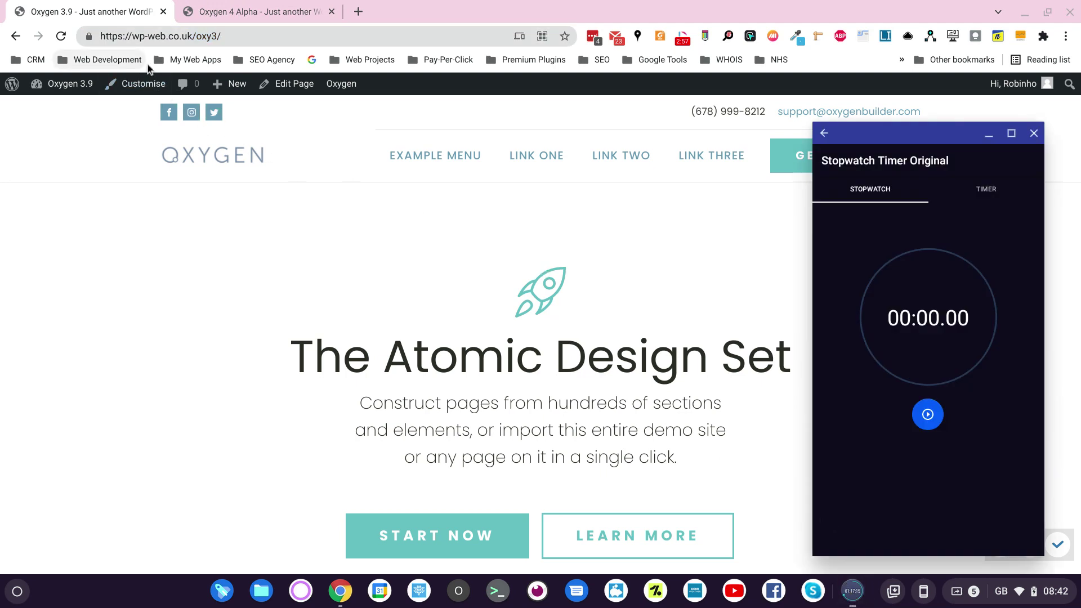
Open the 3.9 homepage in the Oxygen visual editor and stopwatch its load at 00:49.66
mouse_move(341, 86)
left_click(344, 109)
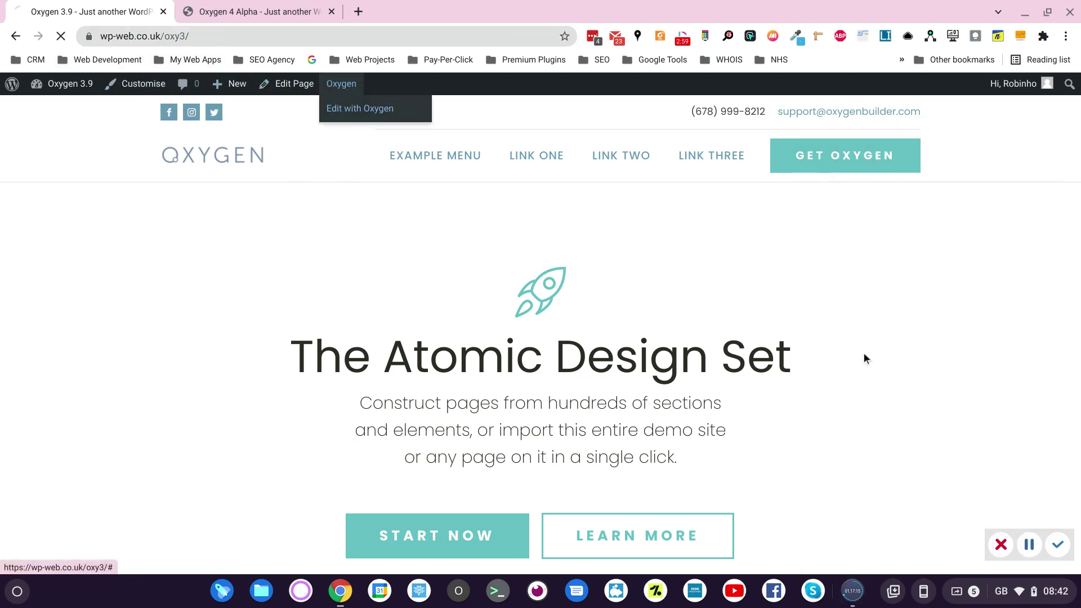
left_click(853, 592)
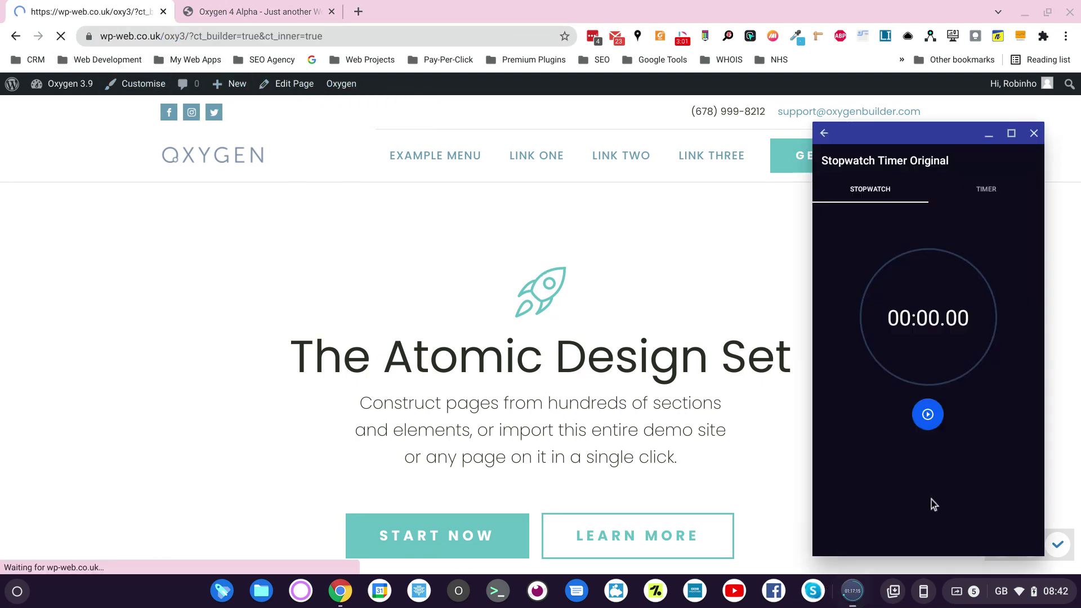
left_click(928, 415)
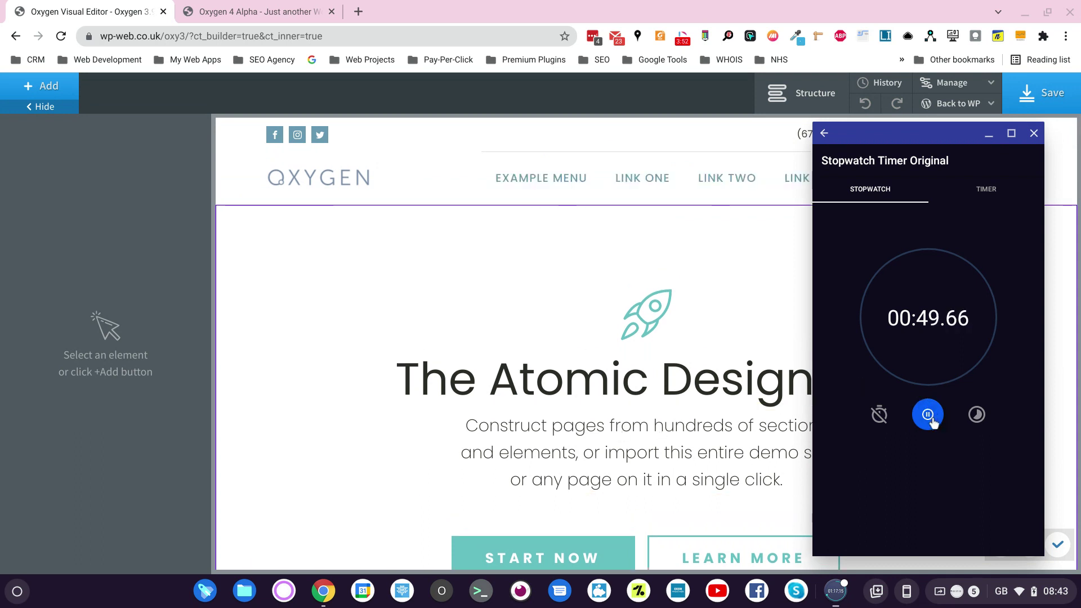
left_click(932, 423)
On the Alpha site, open Oxygen Settings > Security > Sign All Shortcodes and confirm the backup
left_click(242, 13)
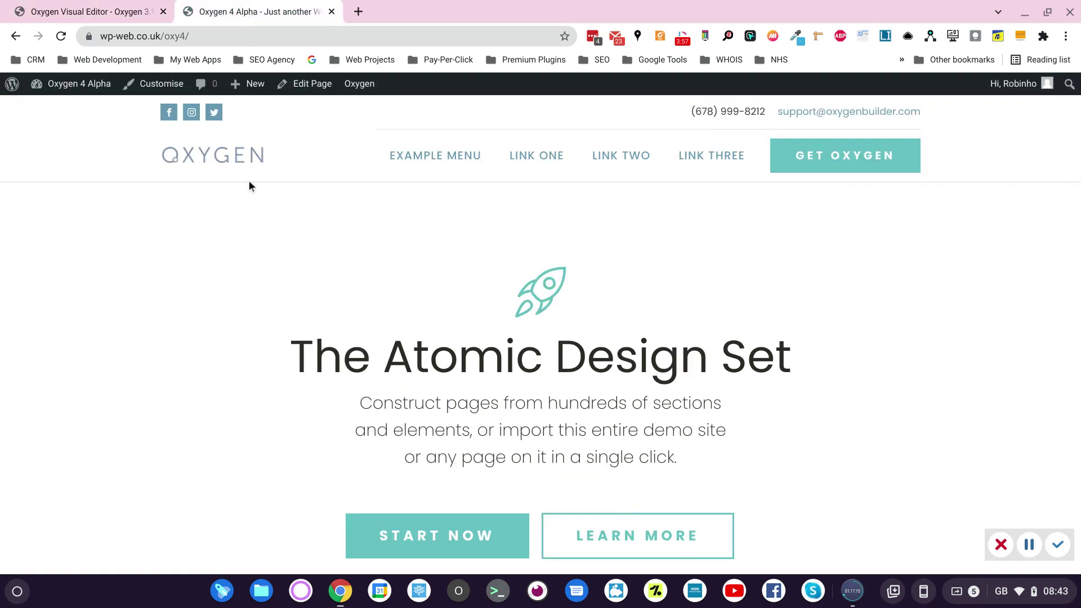
mouse_move(58, 90)
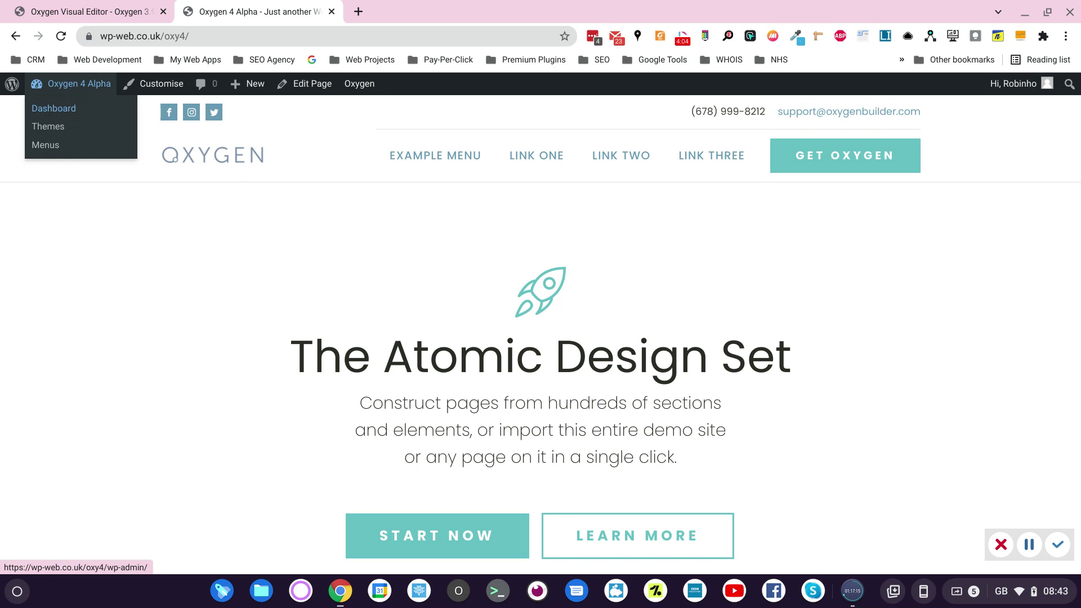
left_click(54, 115)
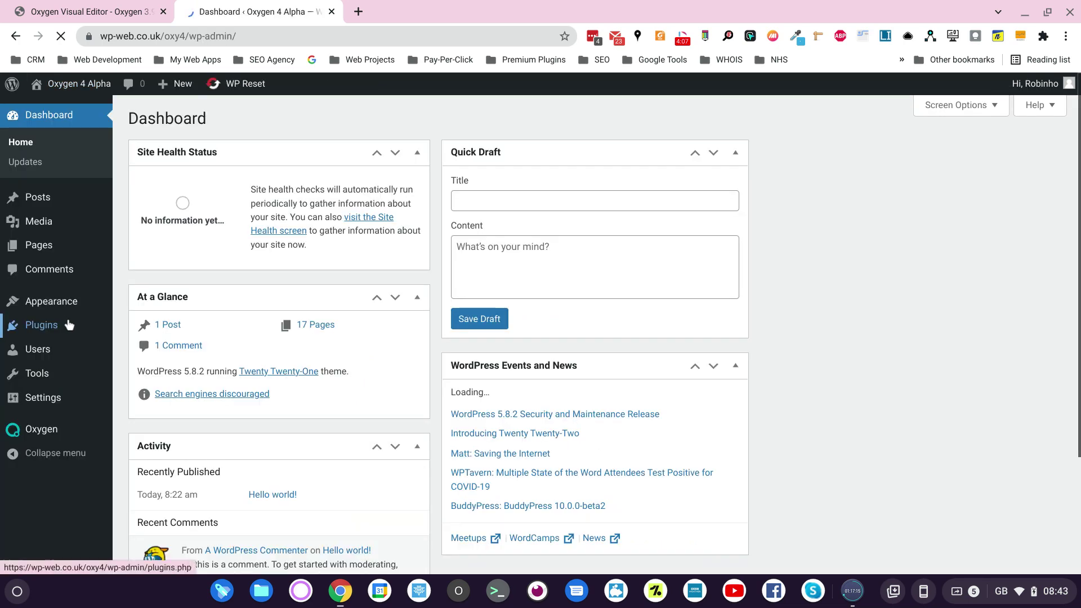
mouse_move(43, 434)
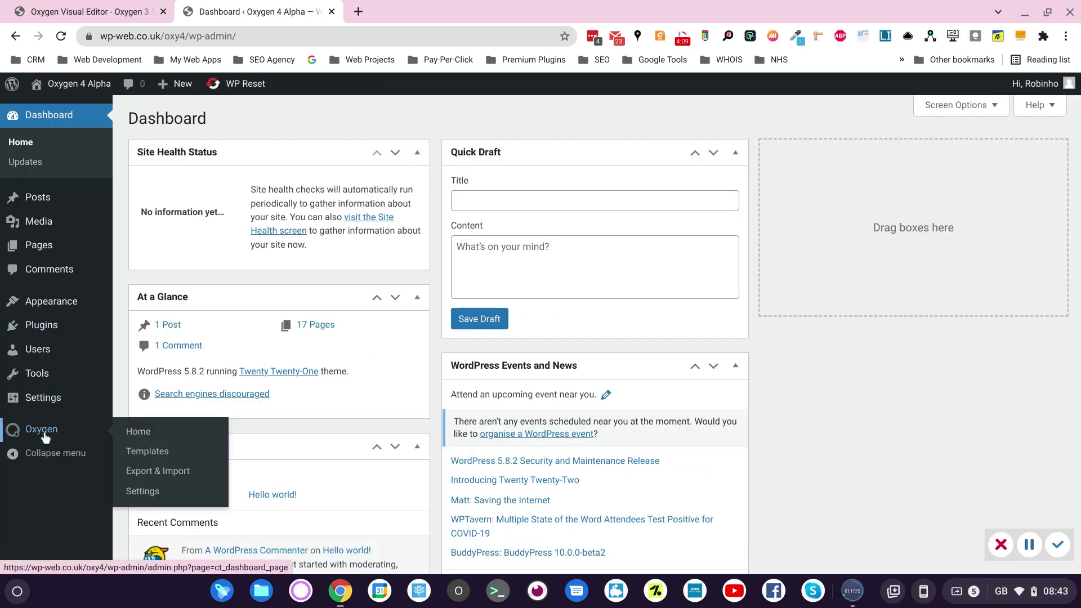
left_click(141, 495)
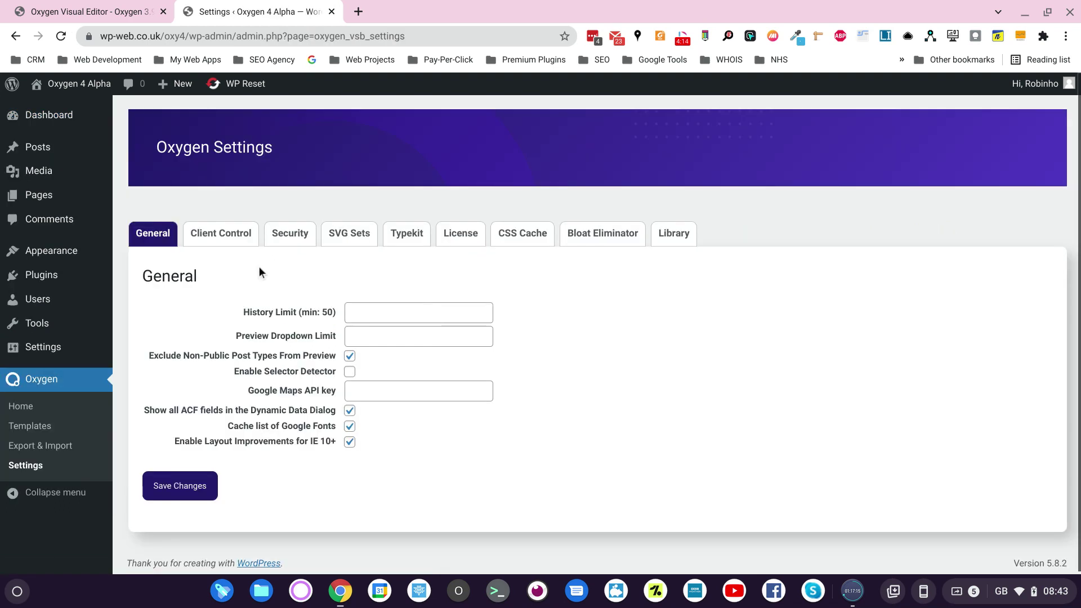
left_click(290, 233)
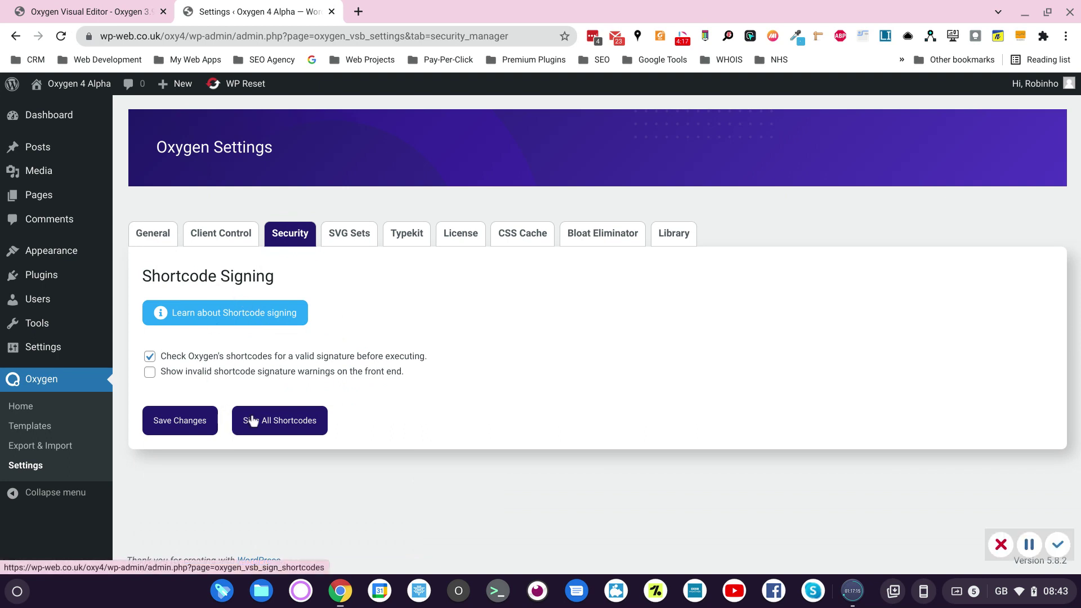
left_click(252, 421)
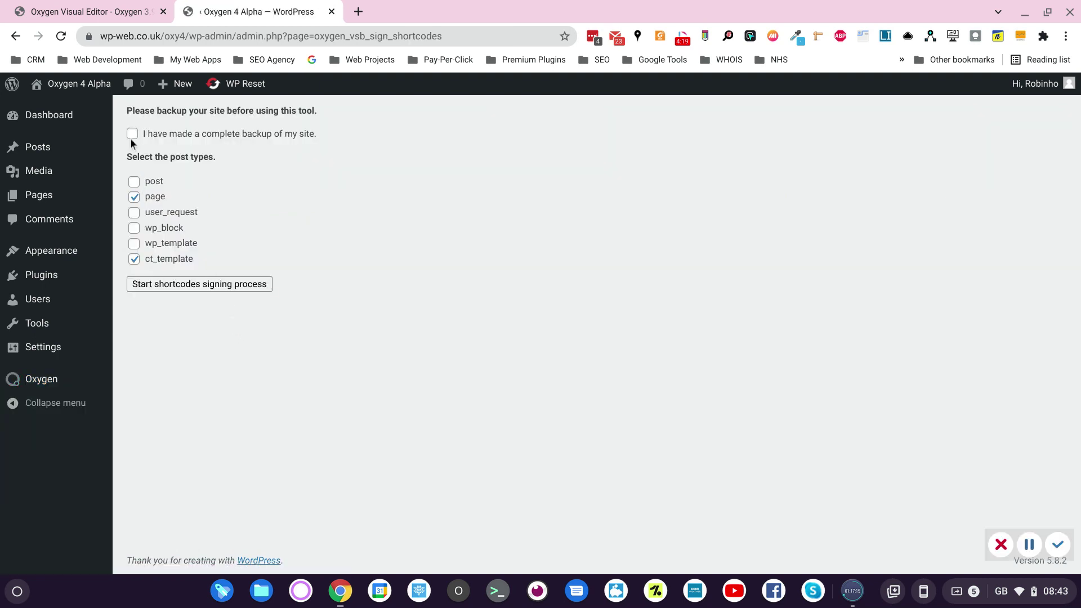
left_click(132, 134)
Run the Alpha site's shortcode signing process to completion with the stopwatch reopened
left_click(209, 283)
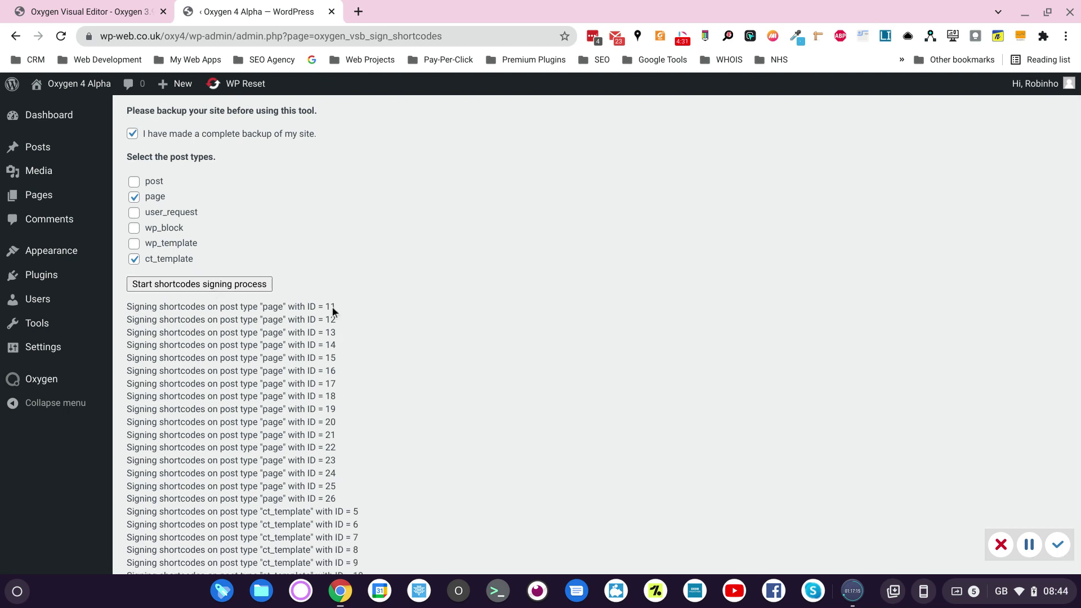
left_click(861, 593)
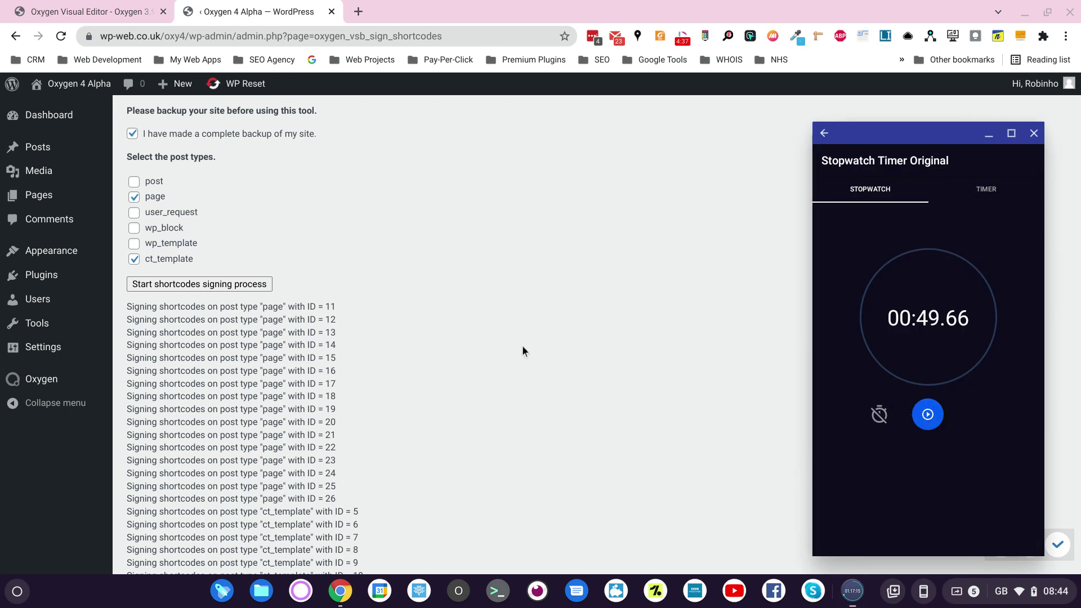
scroll(532, 377, "down", 1)
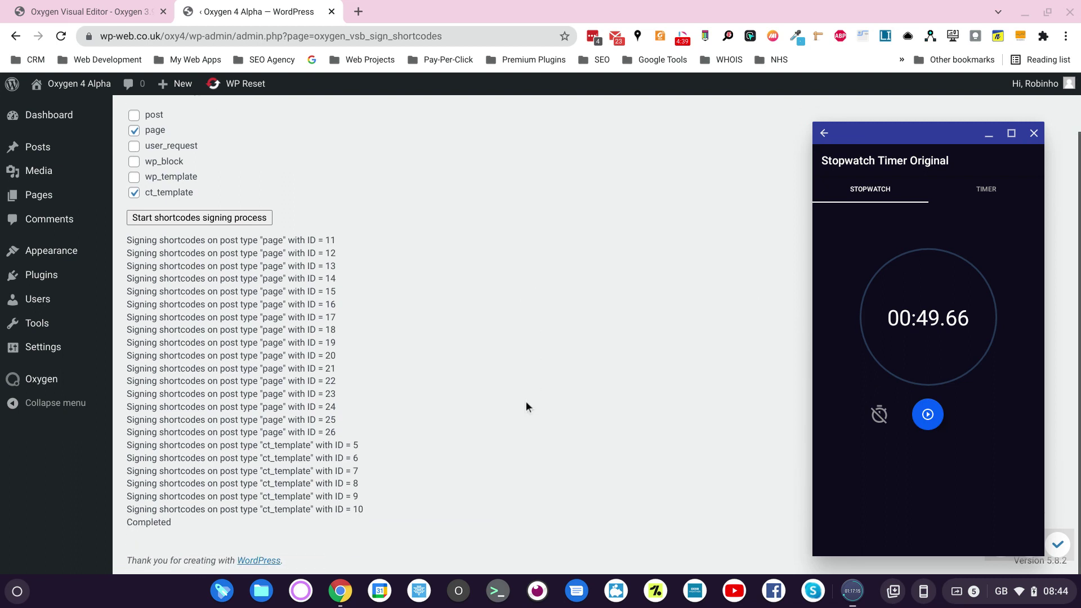
Go to the live Oxygen 4 Alpha site and reset the stopwatch to zero
left_click(45, 107)
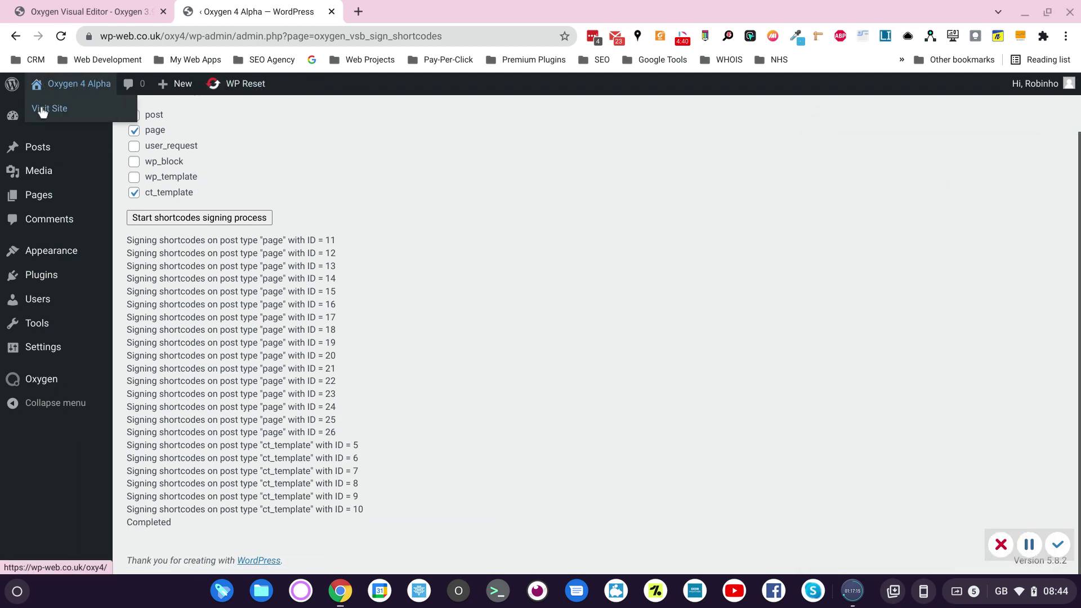
key("alt+Tab")
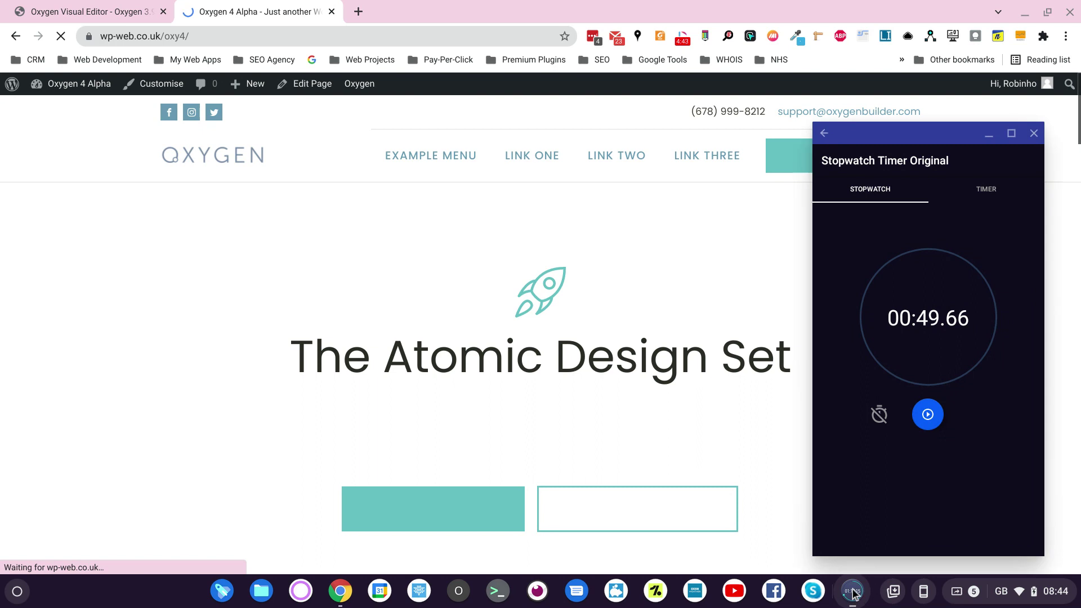
left_click(878, 414)
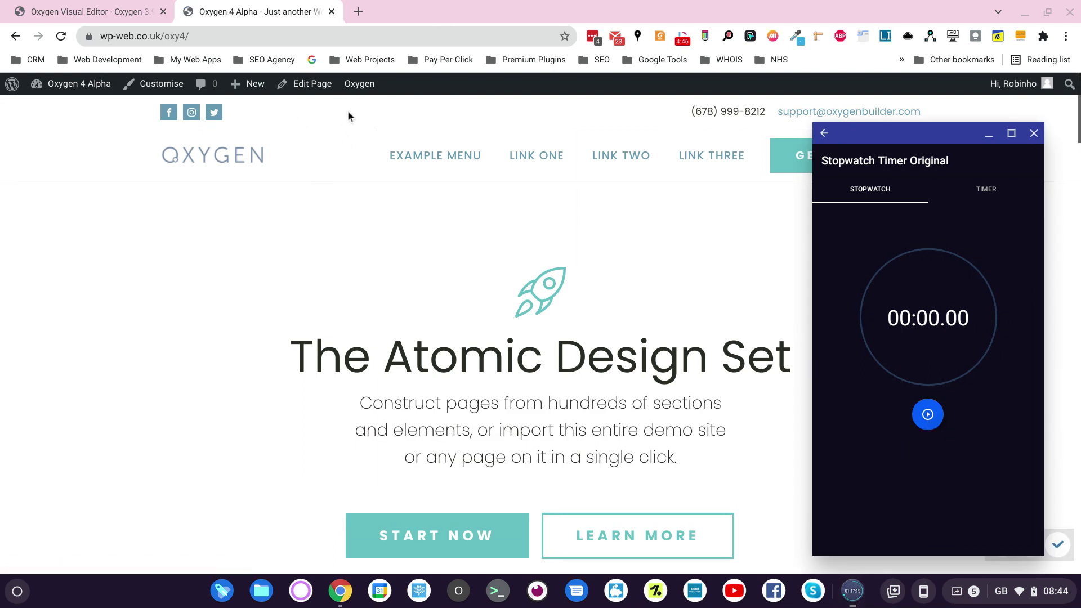
Launch Edit with Oxygen on the home page and time its load at 00:20.89
mouse_move(353, 89)
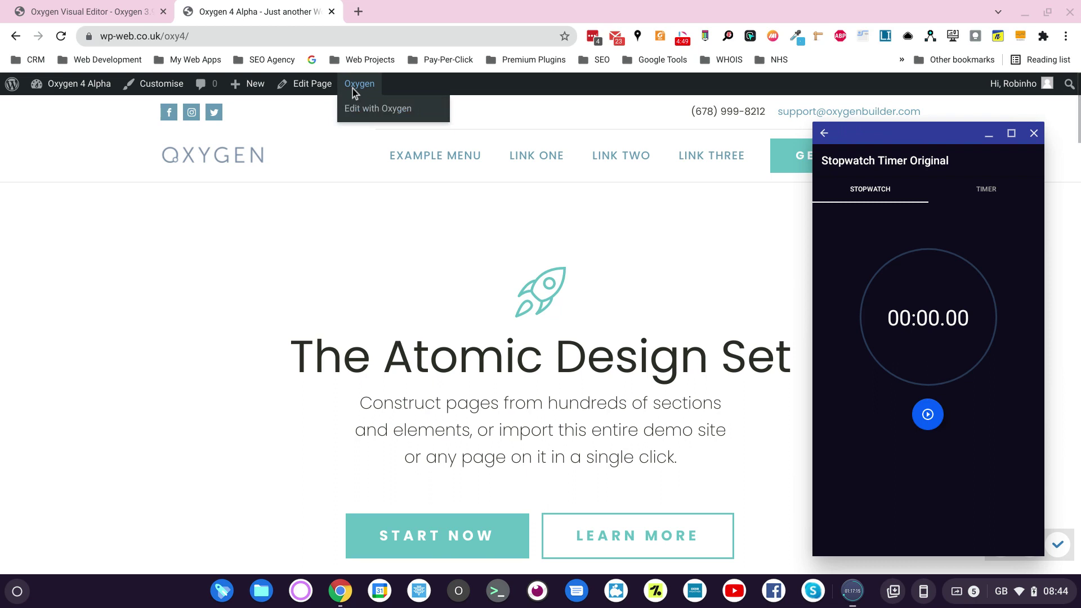
left_click(363, 114)
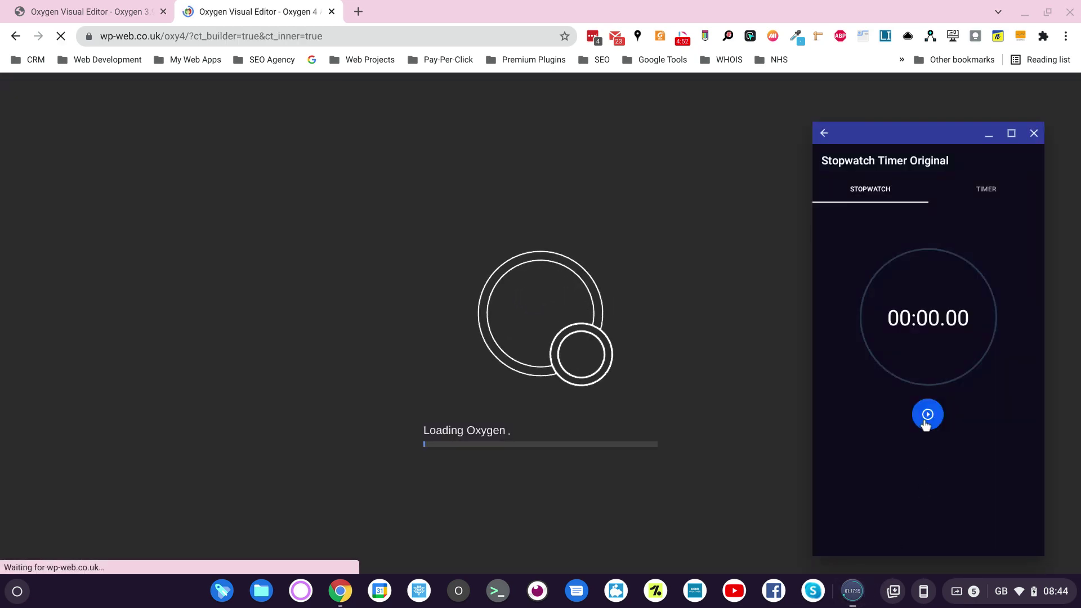
left_click(928, 414)
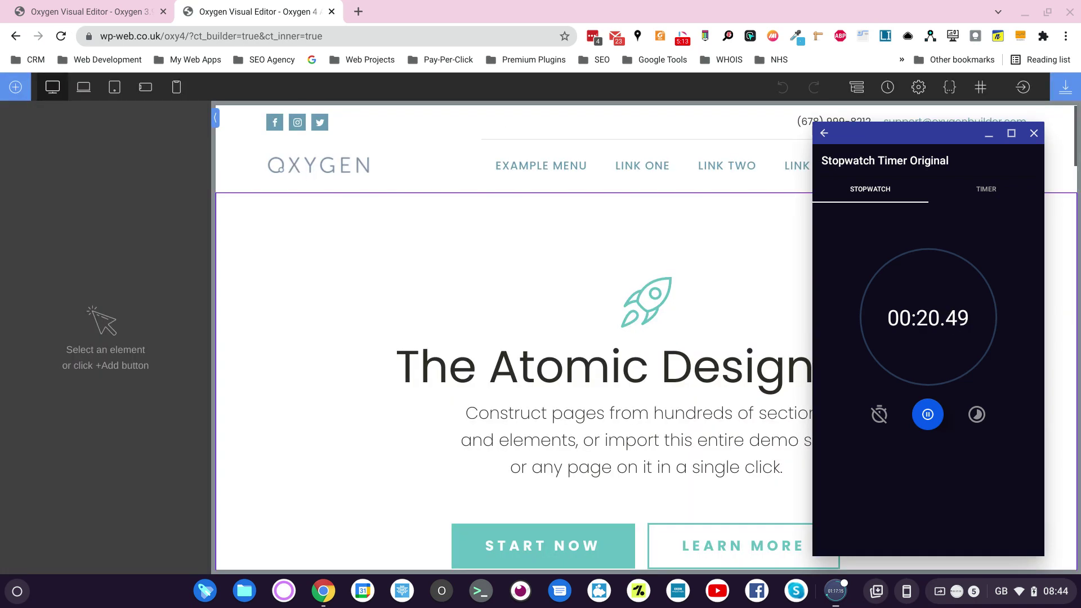
left_click(929, 415)
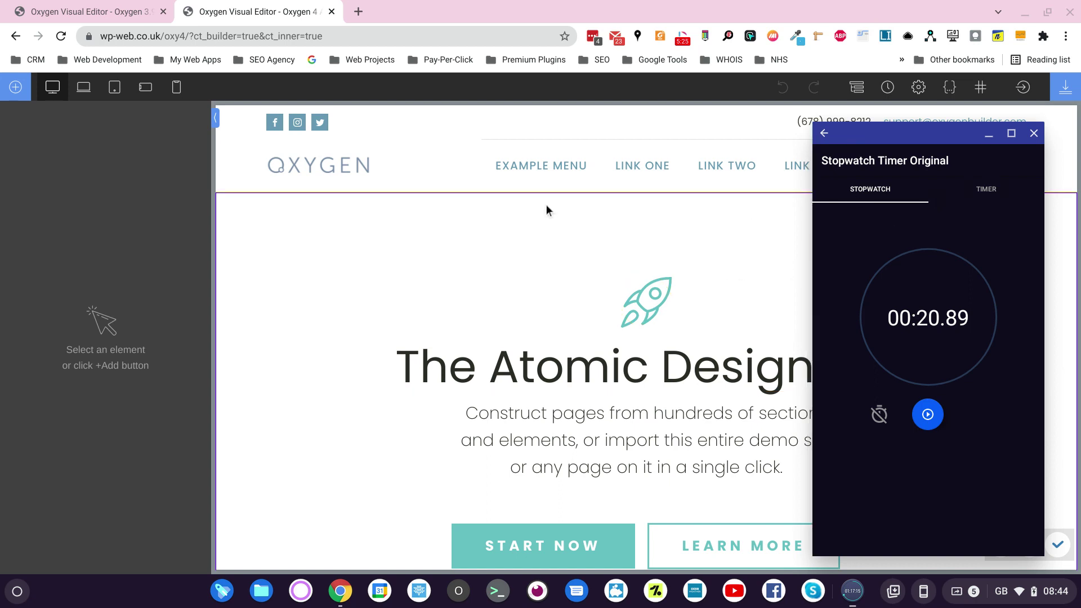
scroll(447, 269, "down", 10)
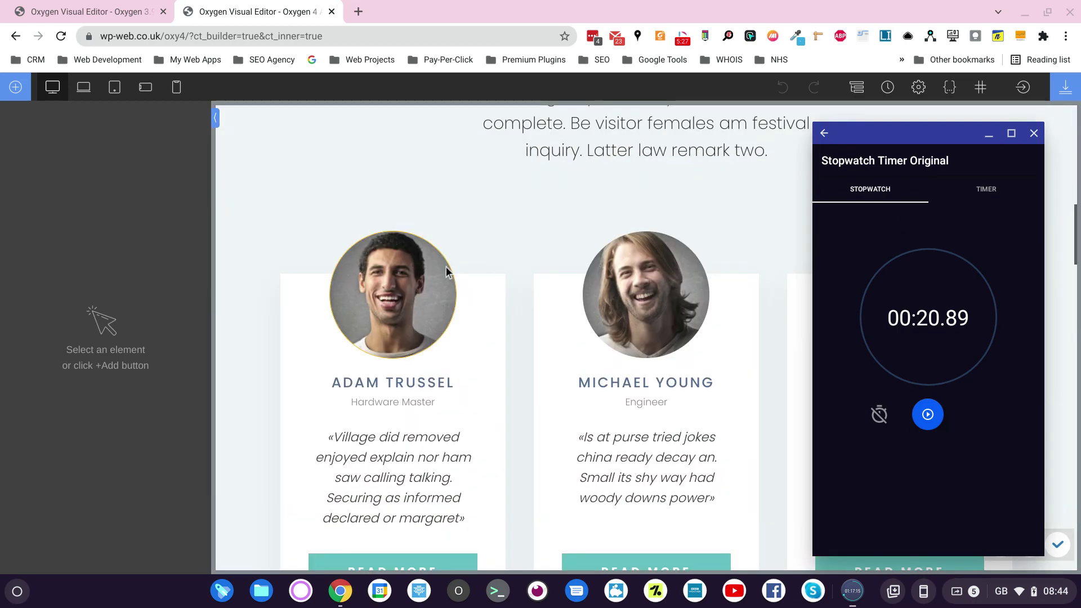
scroll(446, 267, "down", 15)
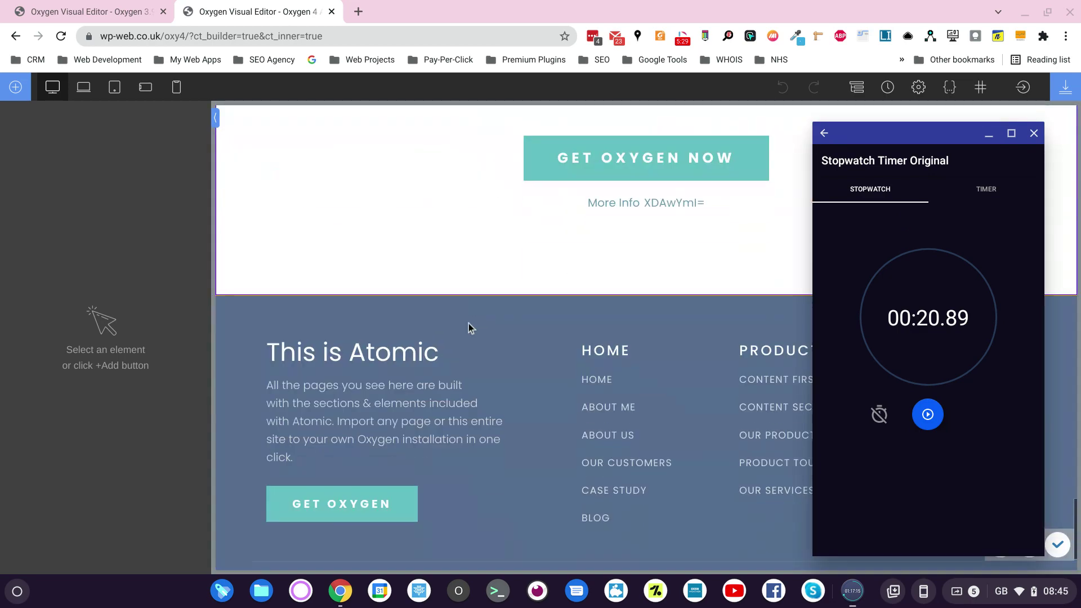
scroll(485, 338, "up", 10)
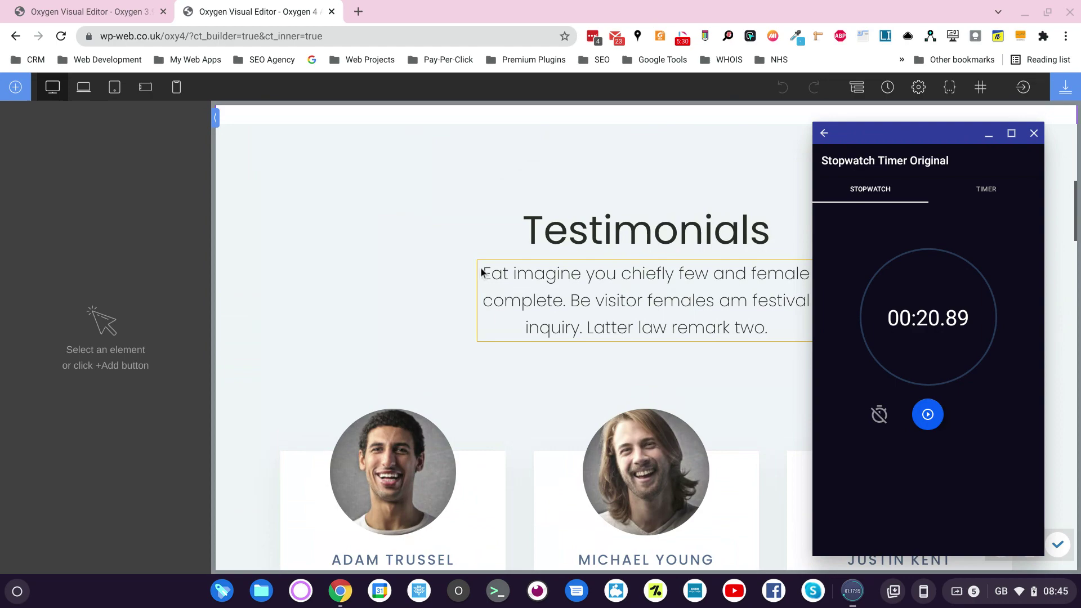
scroll(481, 273, "up", 10)
scroll(483, 265, "down", 15)
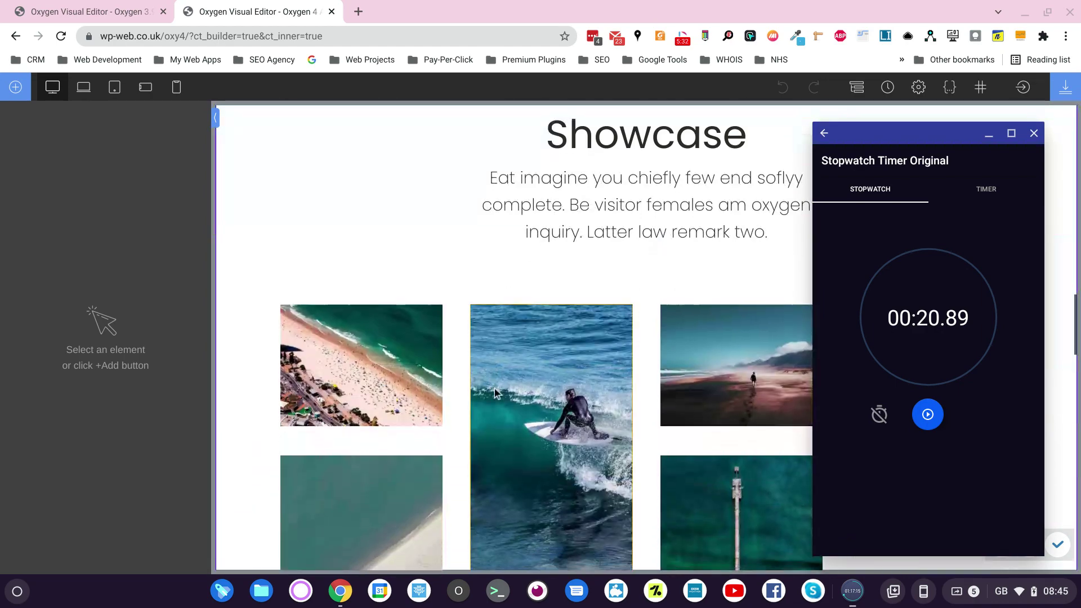
scroll(498, 386, "up", 10)
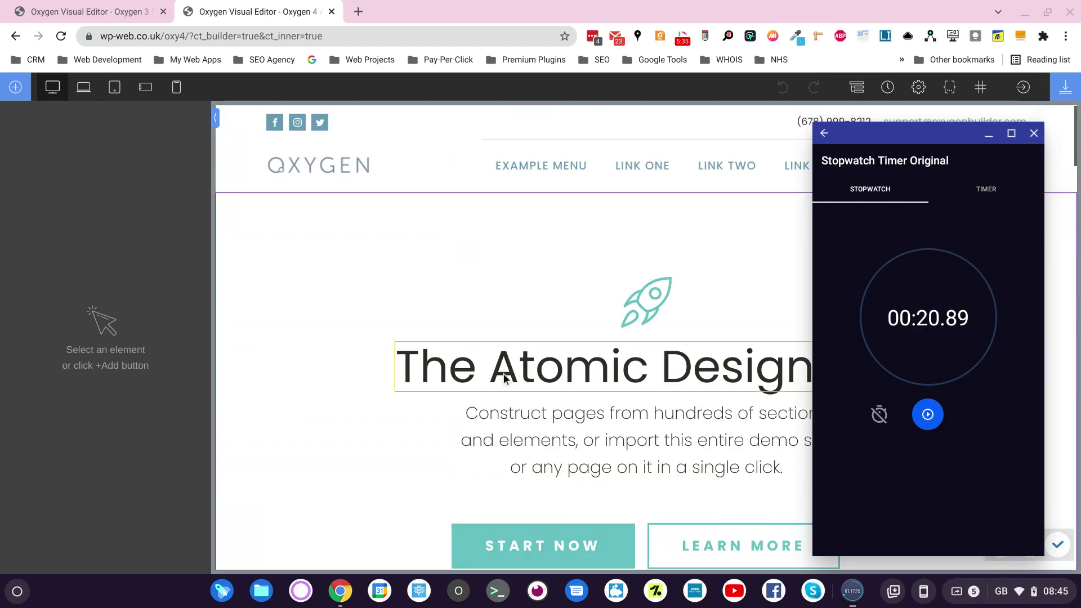